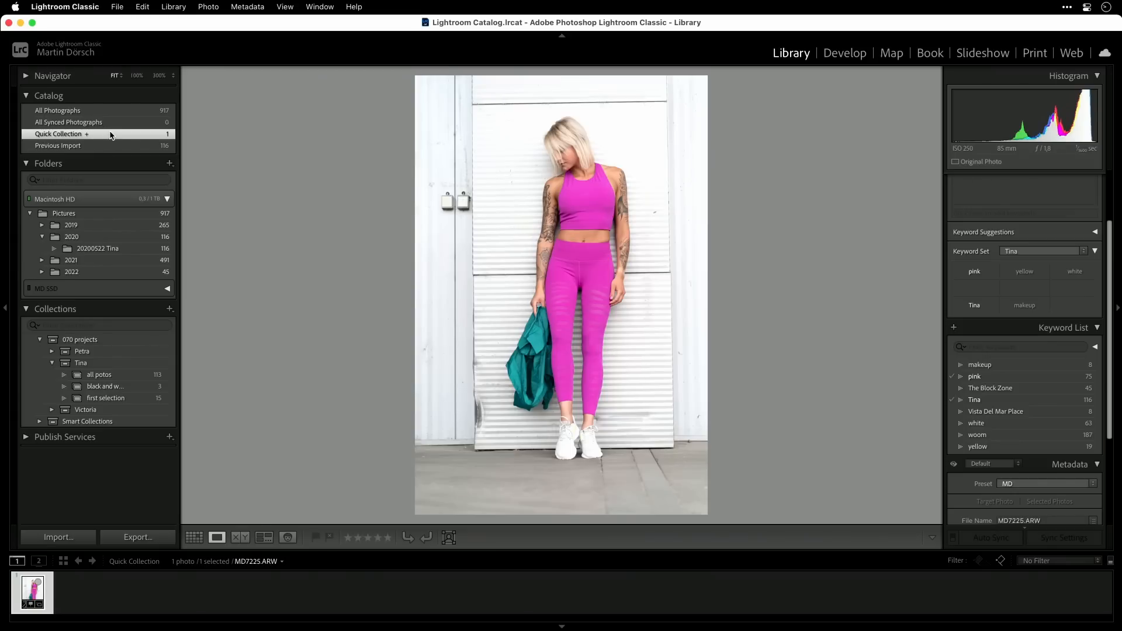
# Remove the full-body photo MD7225.ARW from the Quick Collection
pyautogui.press('b')
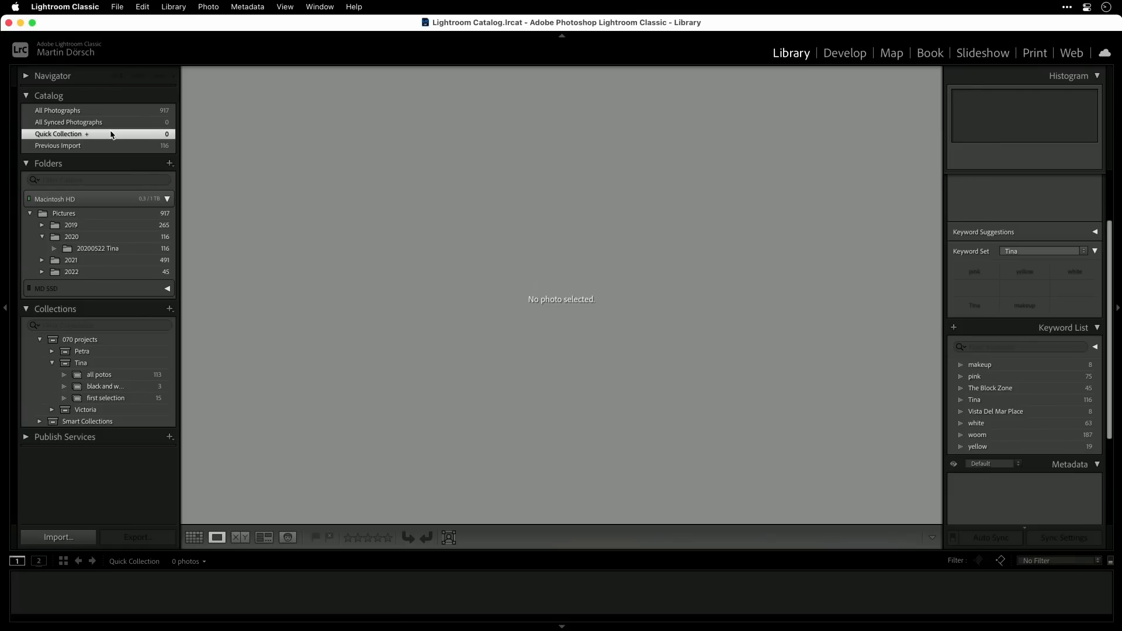
# Create a collection named instagram in the expanded model collection set under 070 projects and make it the target collection
pyautogui.rightClick(85, 363)
pyautogui.click(154, 369)
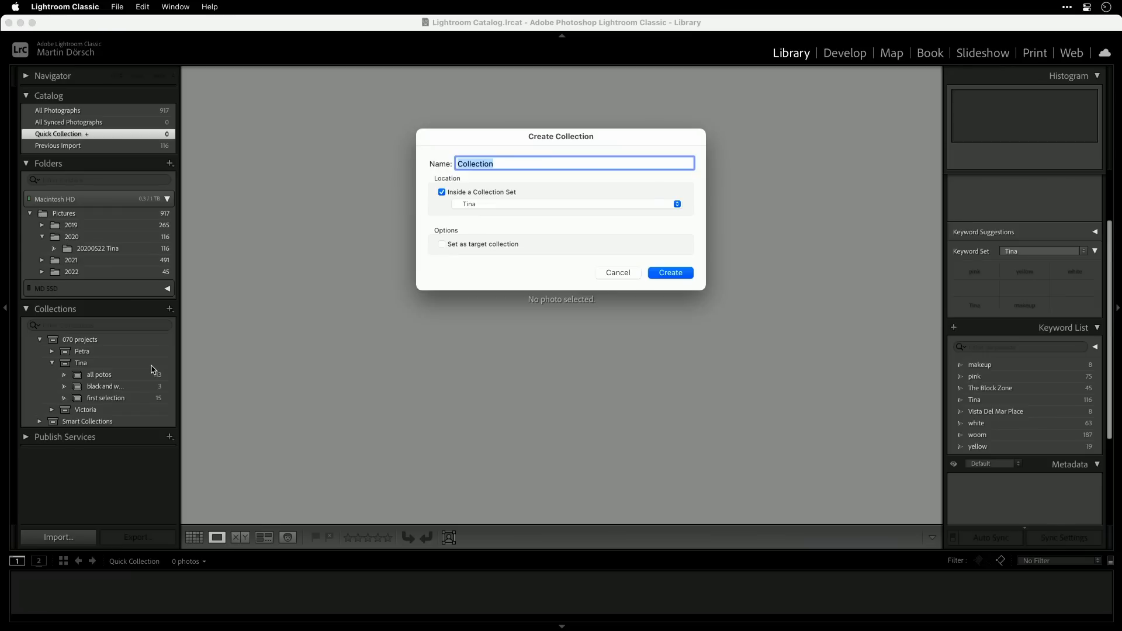
pyautogui.write('squared')
pyautogui.press('super+a')
pyautogui.write('ins')
pyautogui.click(675, 274)
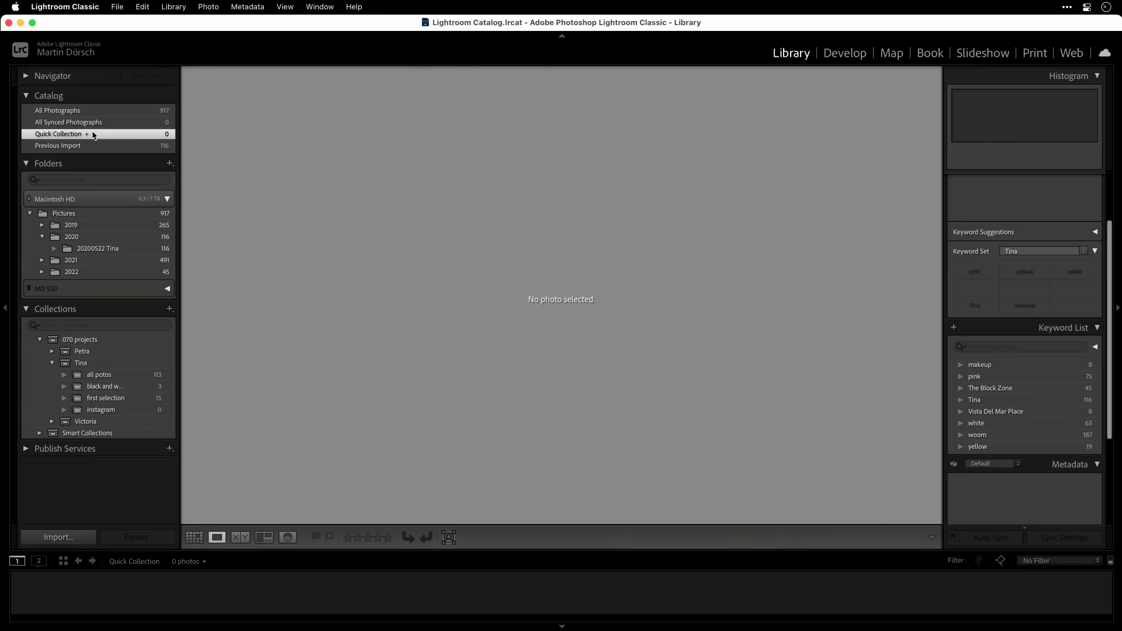
pyautogui.rightClick(115, 412)
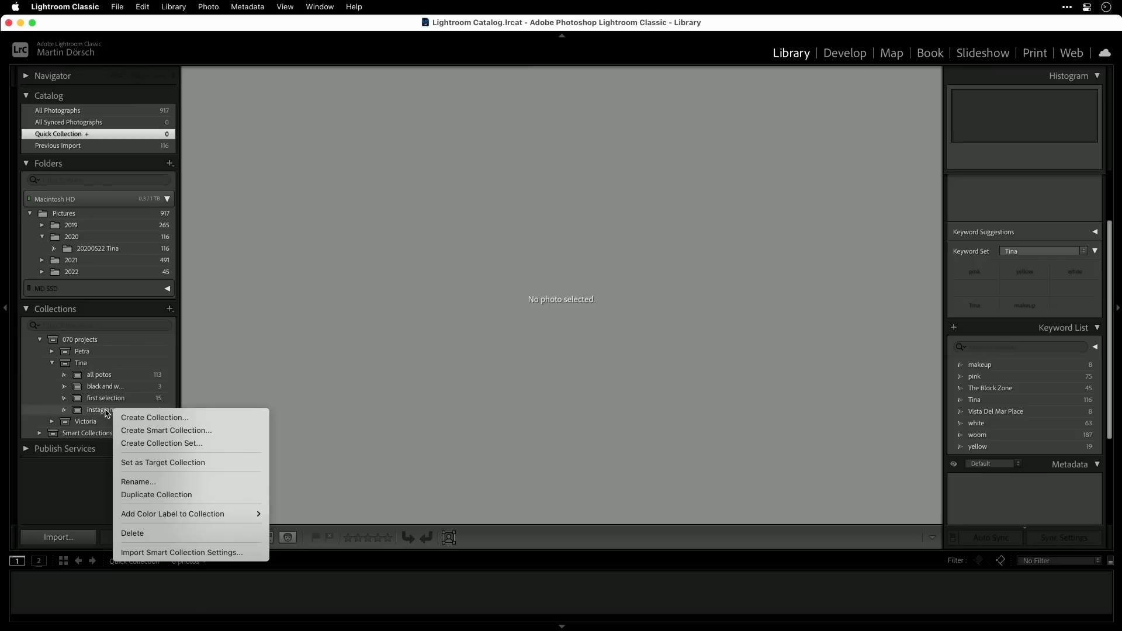
pyautogui.click(223, 464)
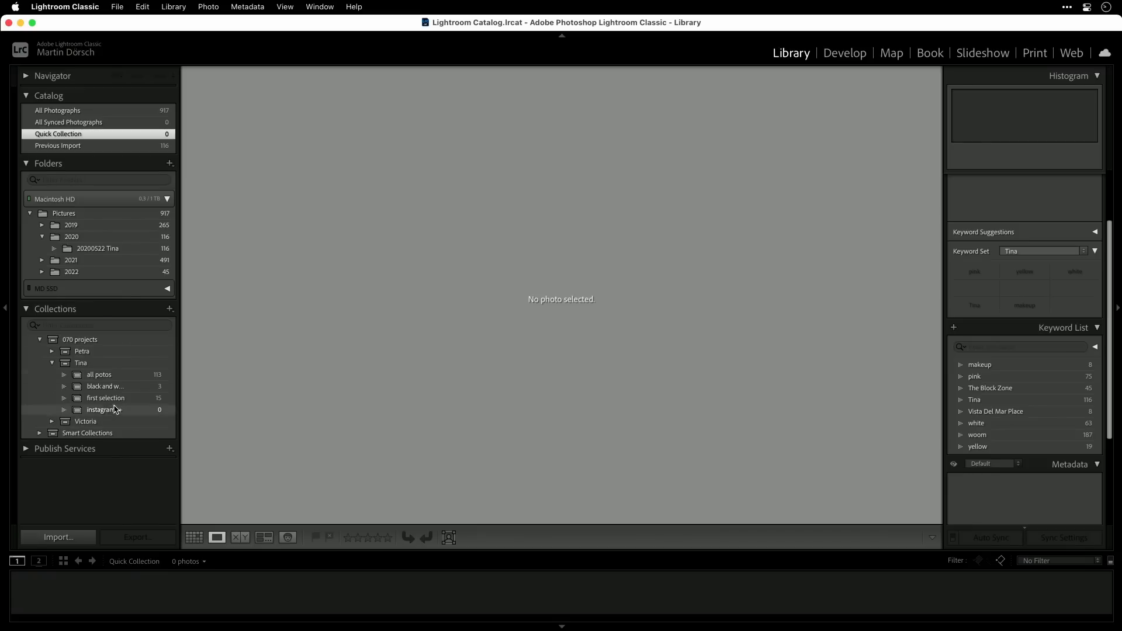
# Show the 20200522 shoot folder's photos as a grid and add MD7254.ARW to the target collection
pyautogui.click(100, 250)
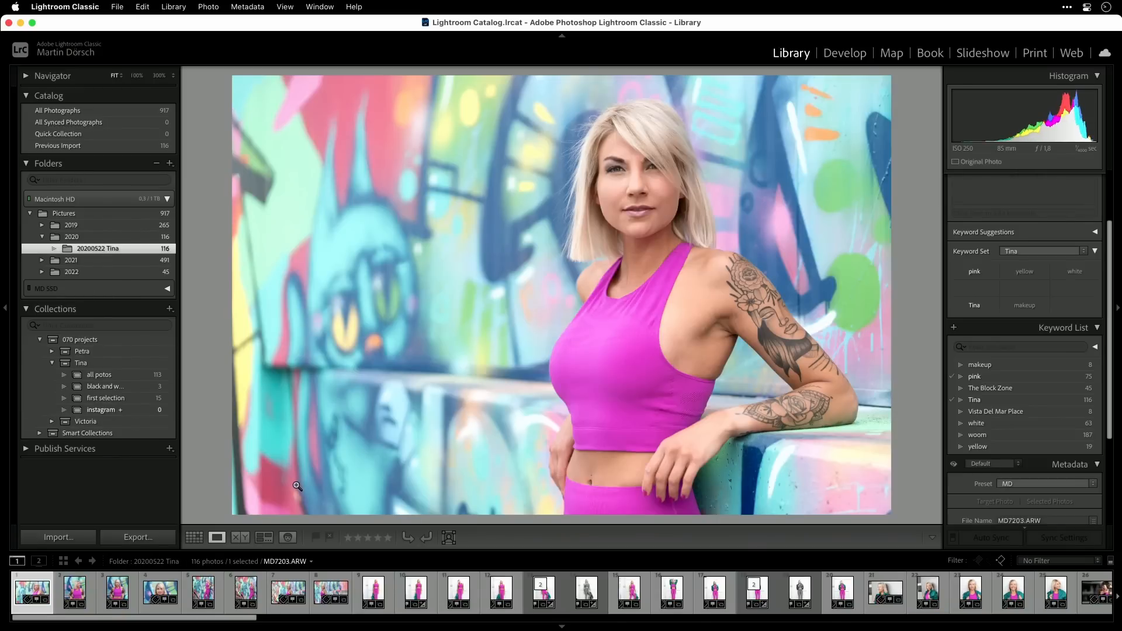
pyautogui.press('g')
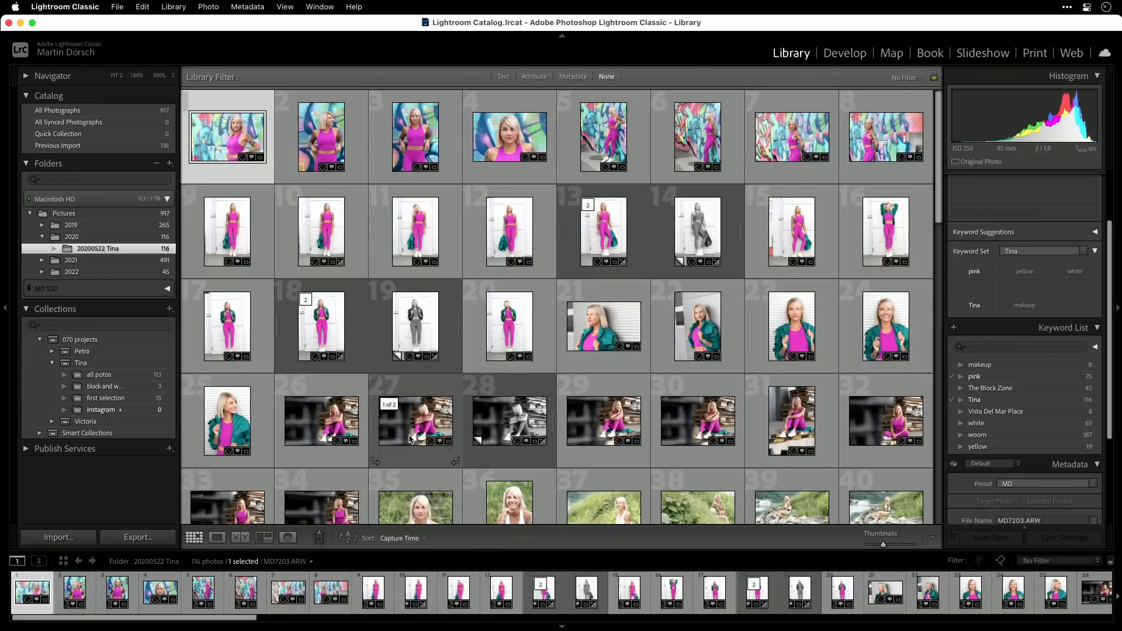
pyautogui.click(326, 428)
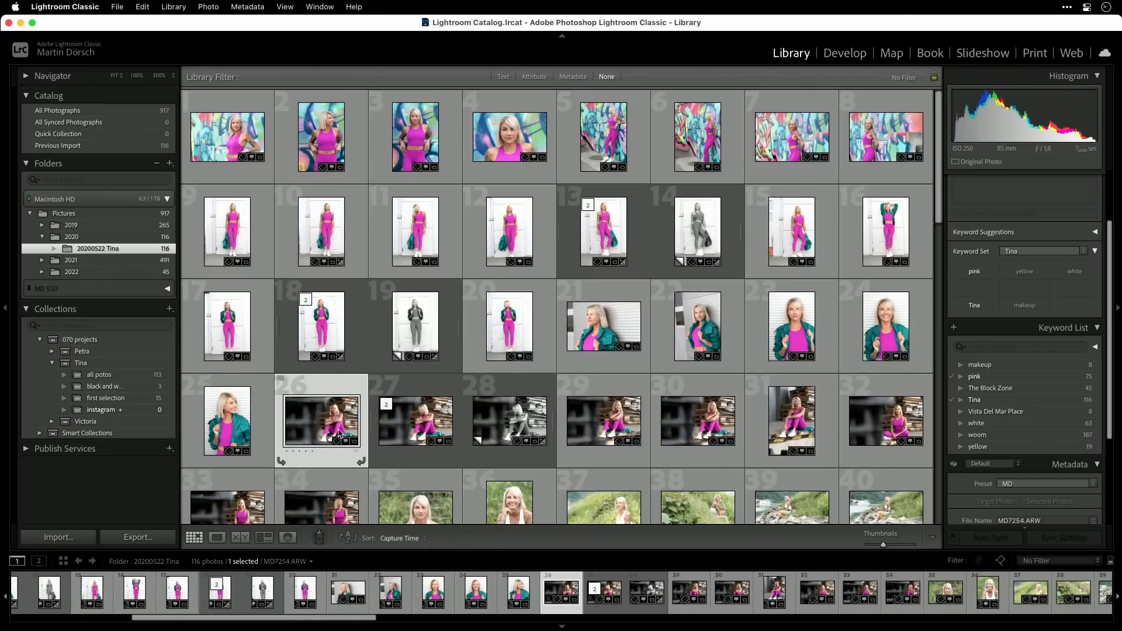
pyautogui.press('b')
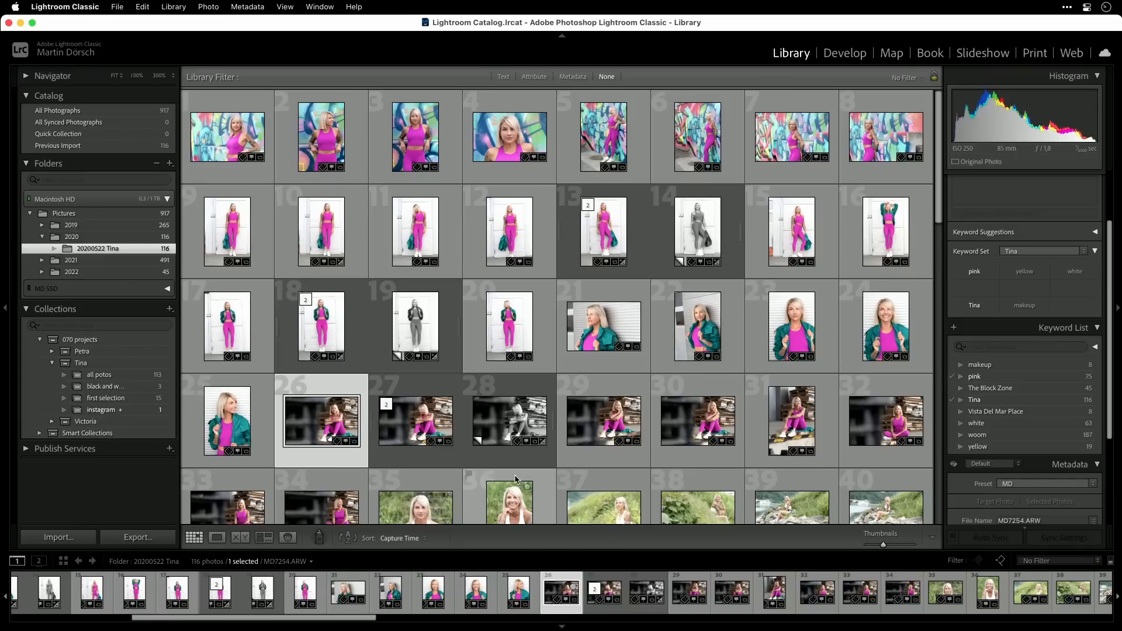
# Add the green-jacket photos MD7241.ARW and MD7243.ARW to the target collection, checking the first one in Loupe view
pyautogui.click(610, 330)
pyautogui.click(217, 538)
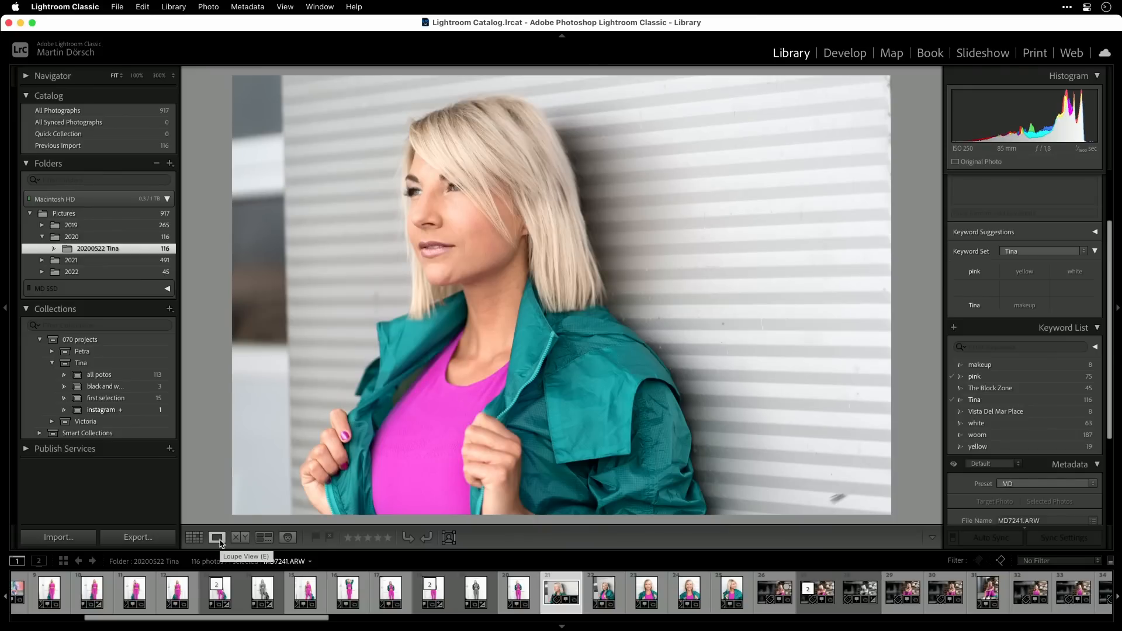
pyautogui.press('b')
pyautogui.press('g')
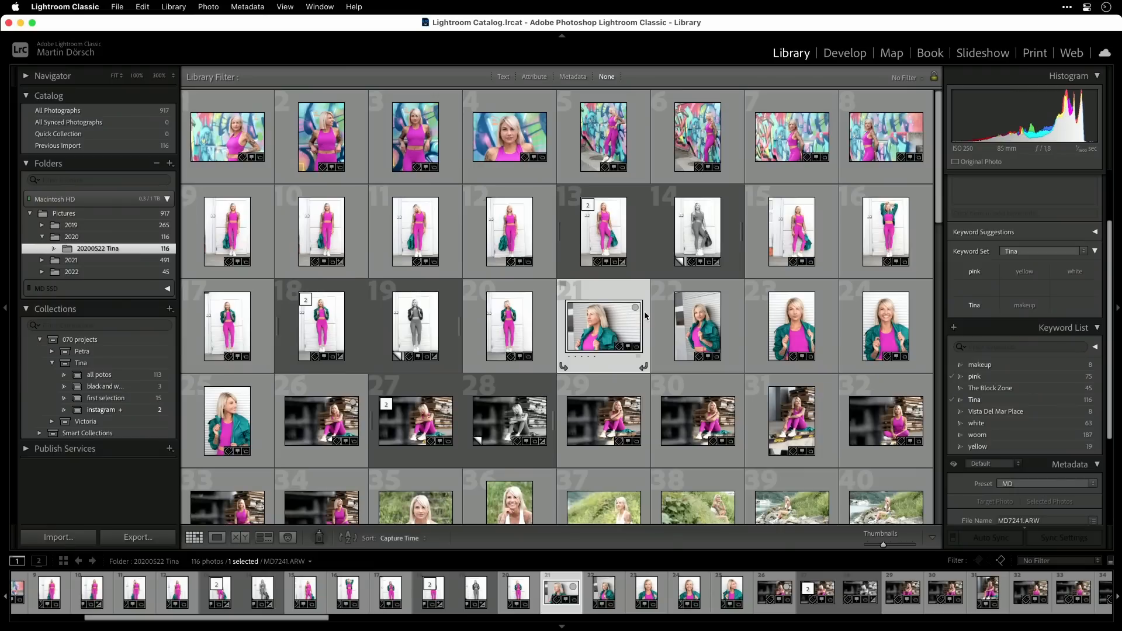
pyautogui.click(707, 315)
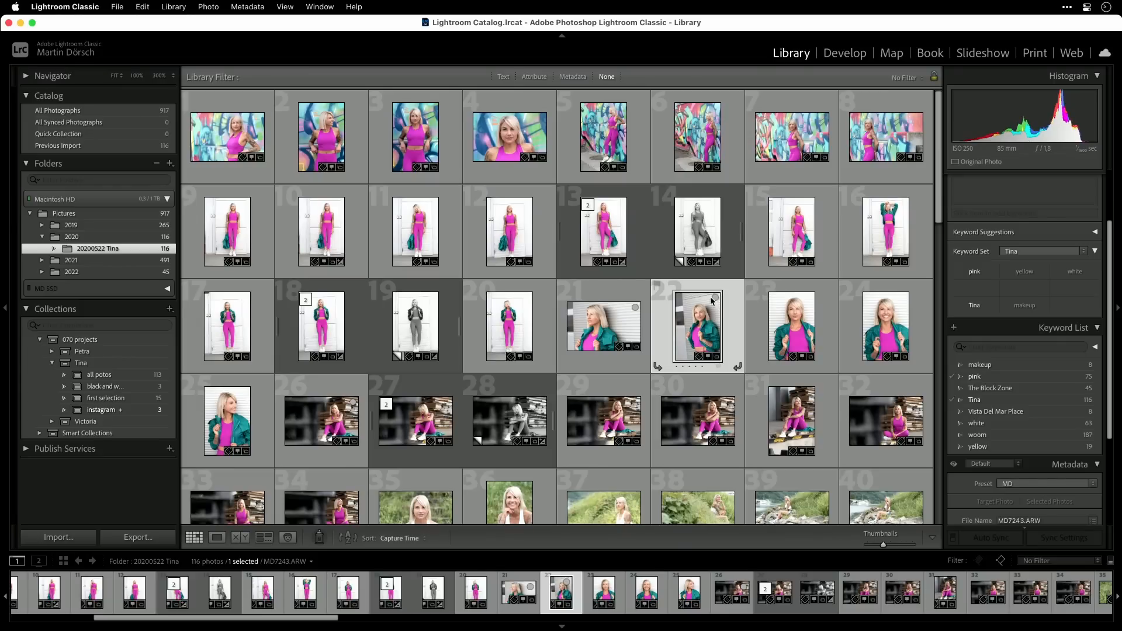
pyautogui.moveTo(131, 410)
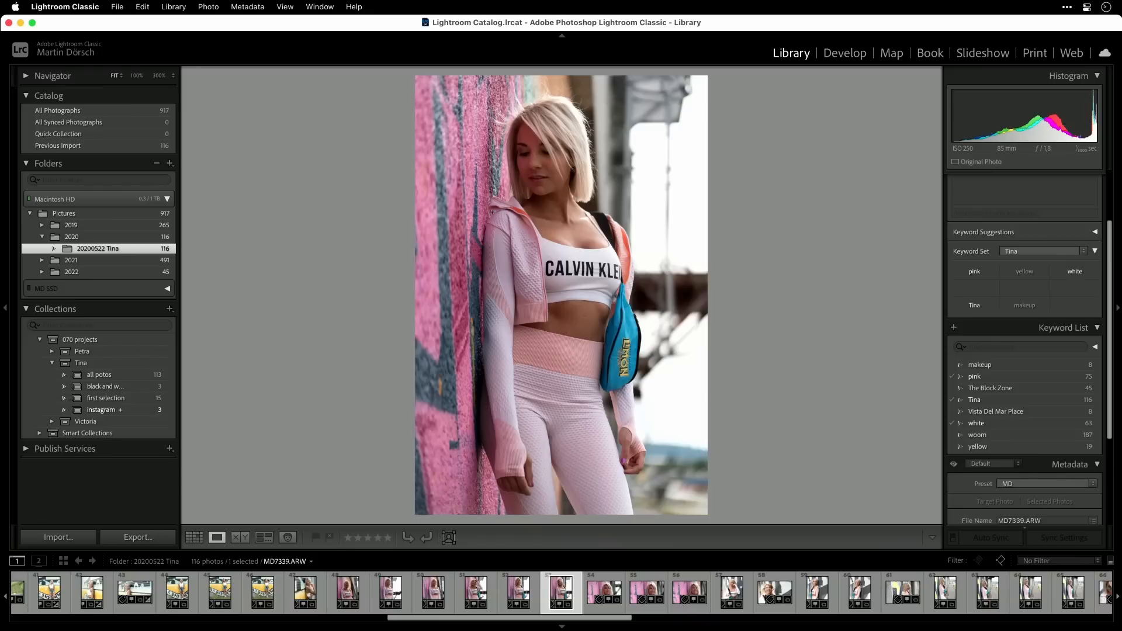
# Develop the six portrait-format pink-wall photos together with Exposure +0.80, Highlights -74 and Shadows +22
pyautogui.press('Right')
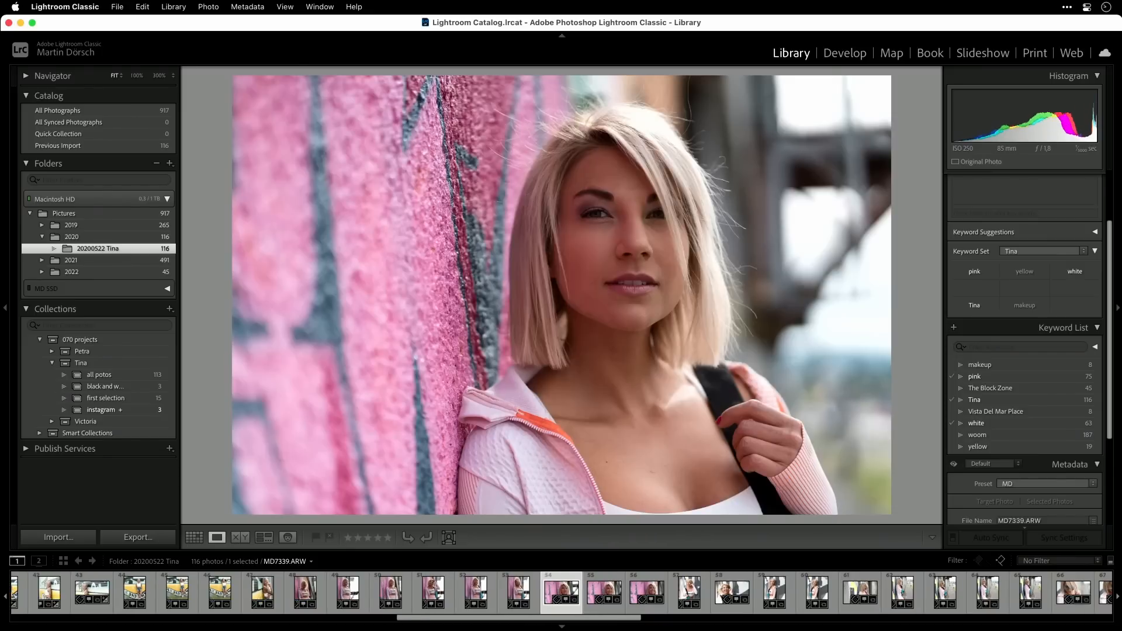
pyautogui.press('Left')
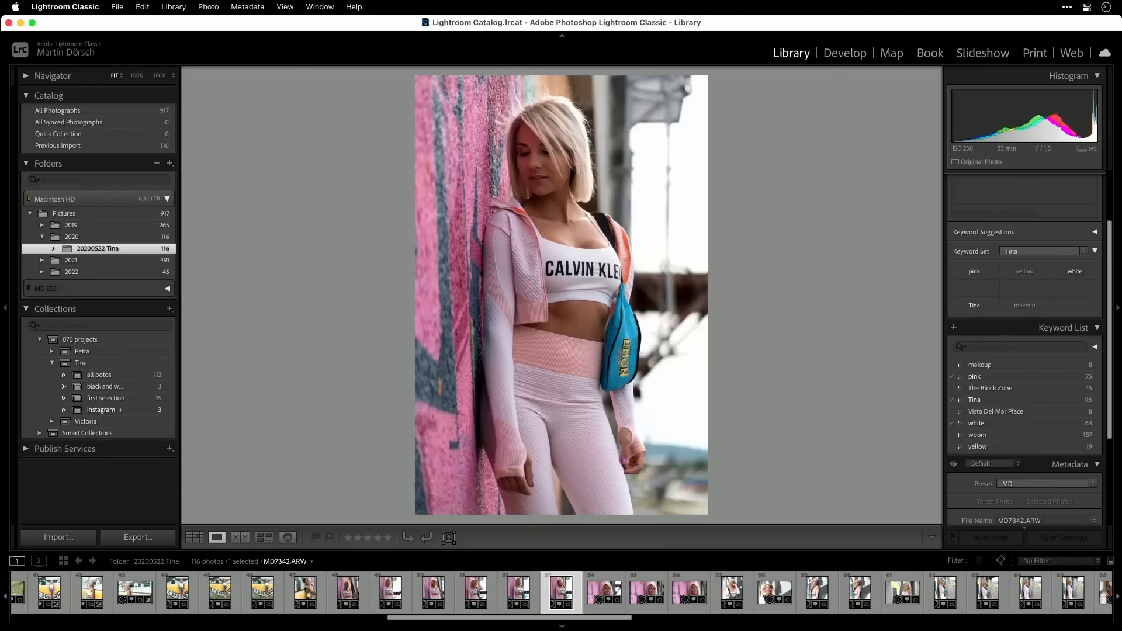
pyautogui.keyDown('shift'); pyautogui.click(351, 592); pyautogui.keyUp('shift')
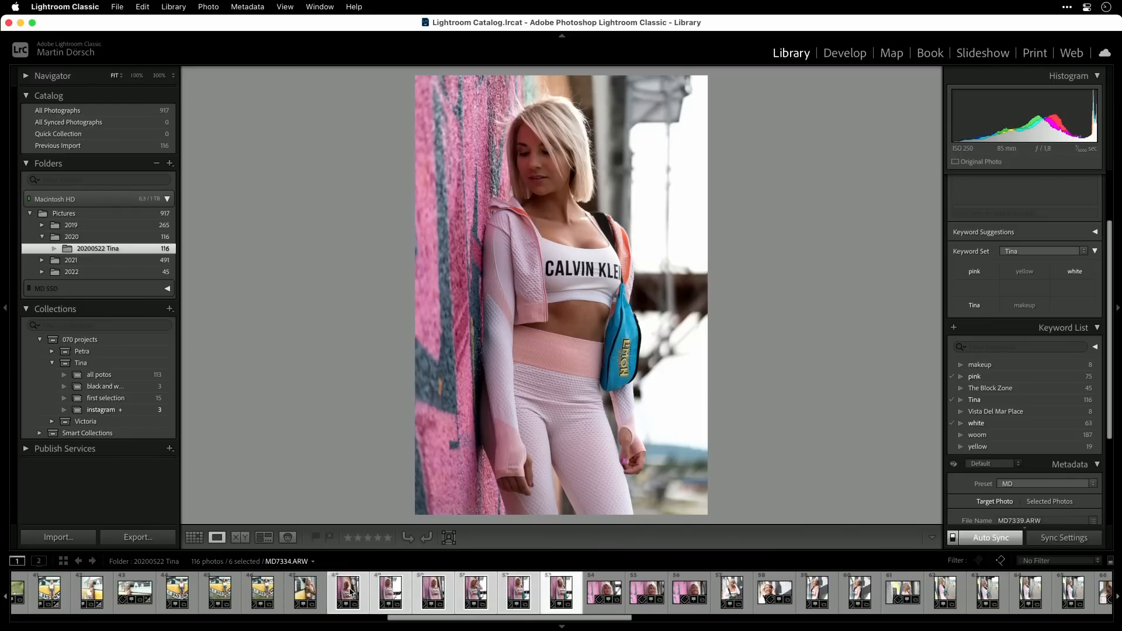
pyautogui.press('d')
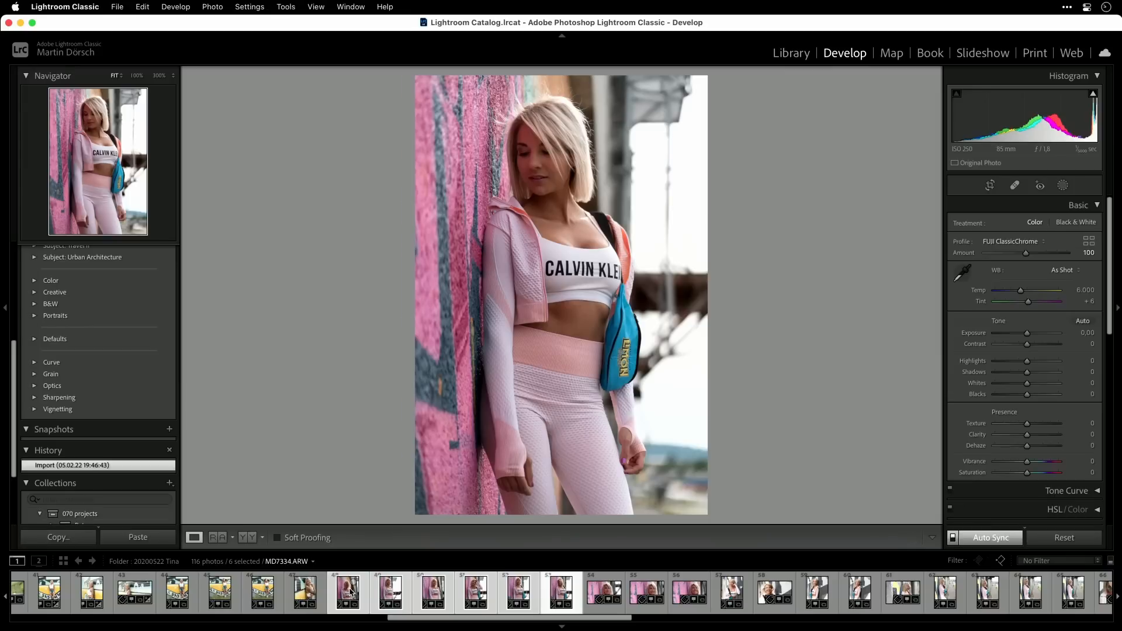
pyautogui.moveTo(1028, 338); pyautogui.dragTo(1034, 373)
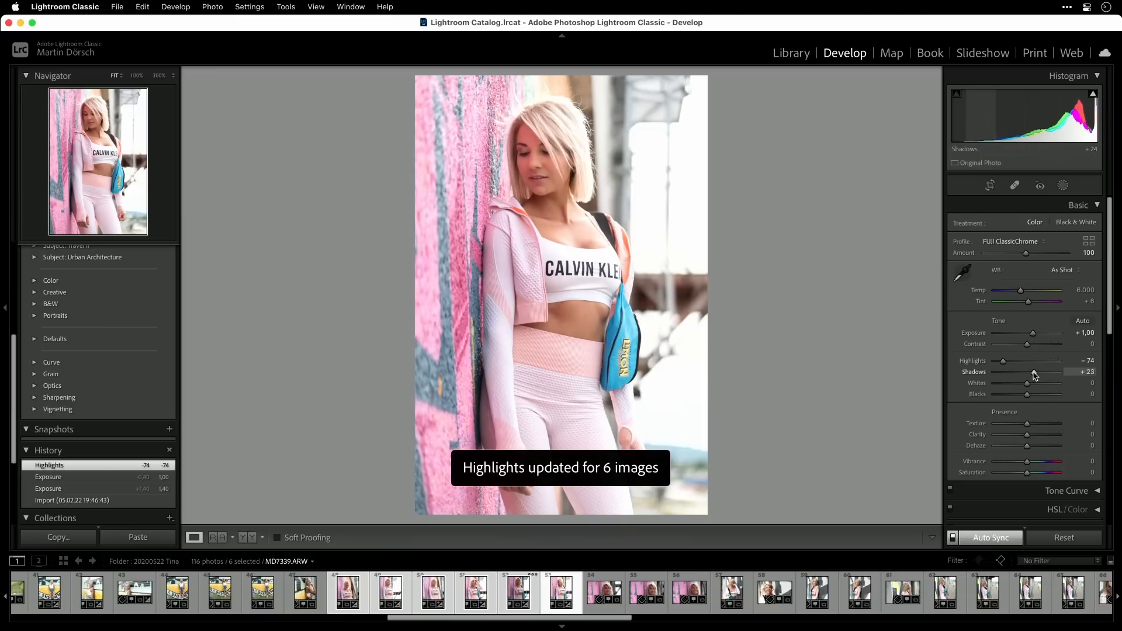
pyautogui.press('g')
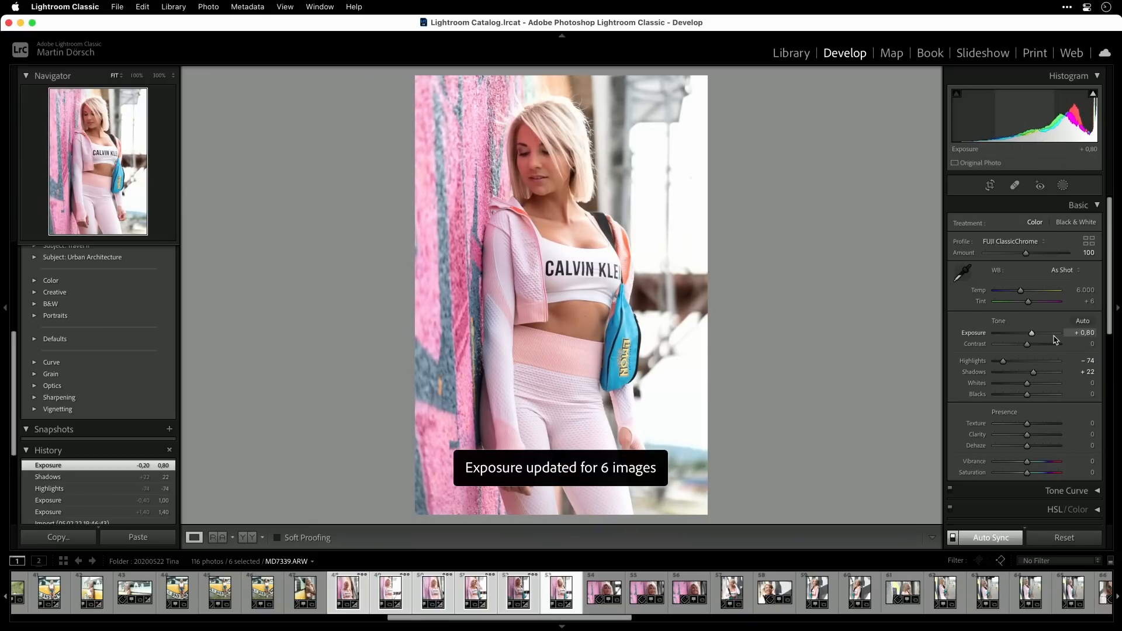
# Review the edited pink-wall photos one by one in Loupe view, starting from MD7334.ARW
pyautogui.doubleClick(364, 588)
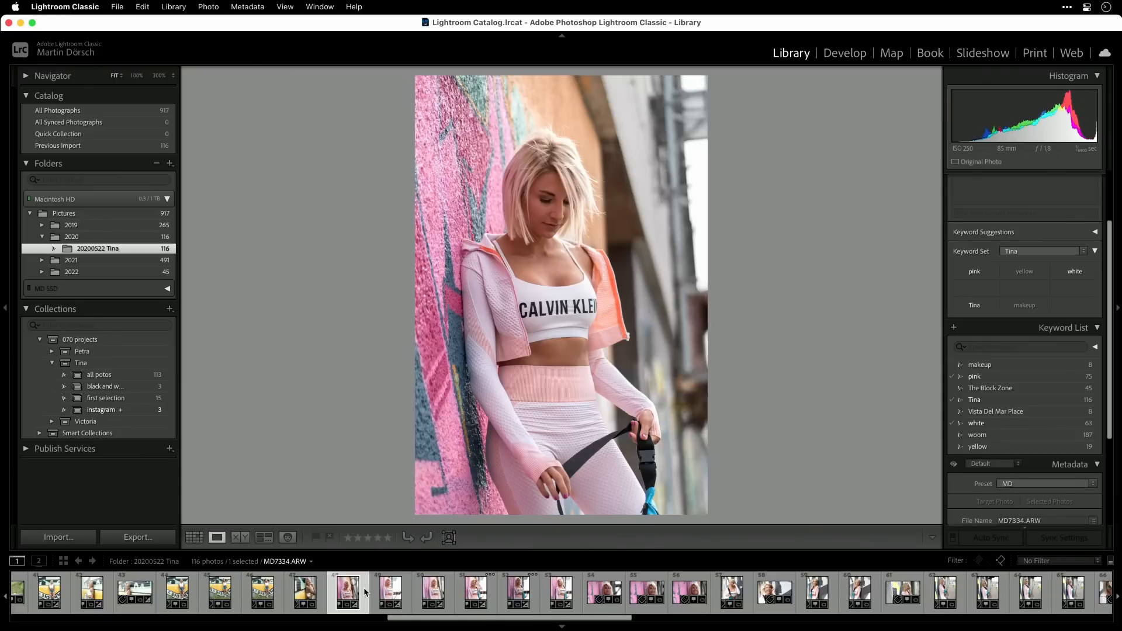
pyautogui.press('Right')
pyautogui.press('Right')
pyautogui.press('Right')
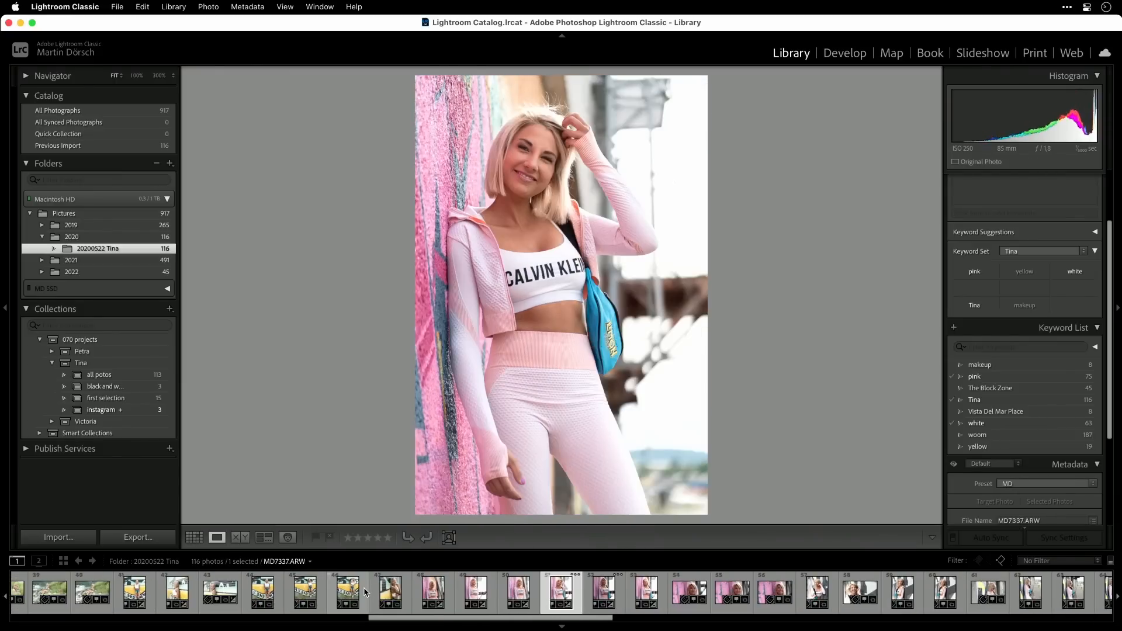
pyautogui.press('Right')
pyautogui.press('Right')
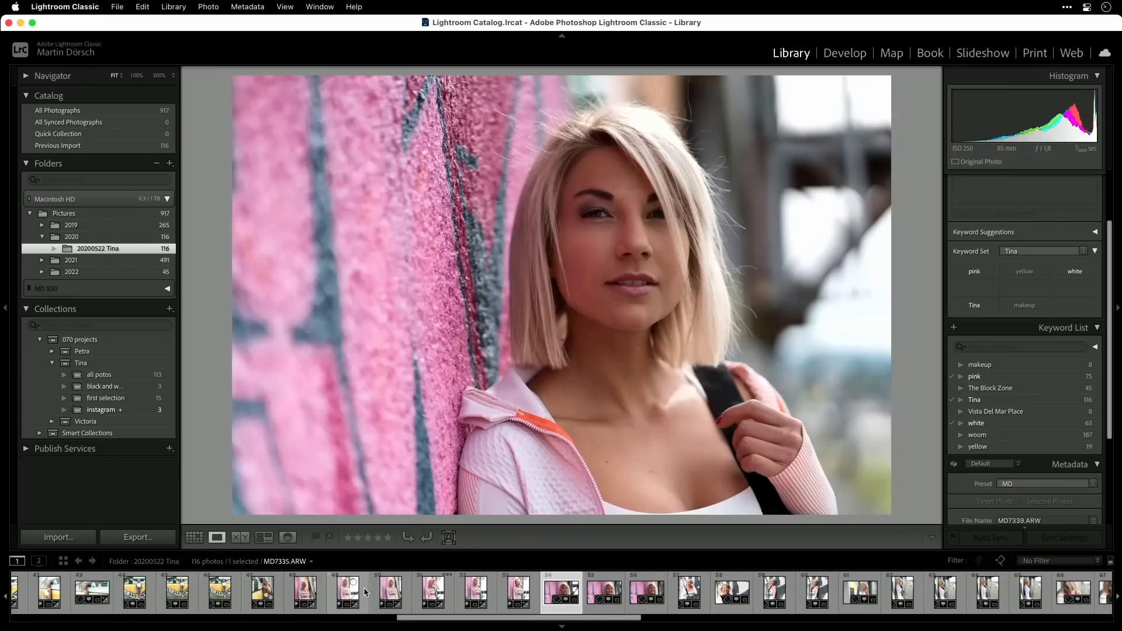
pyautogui.press('Left')
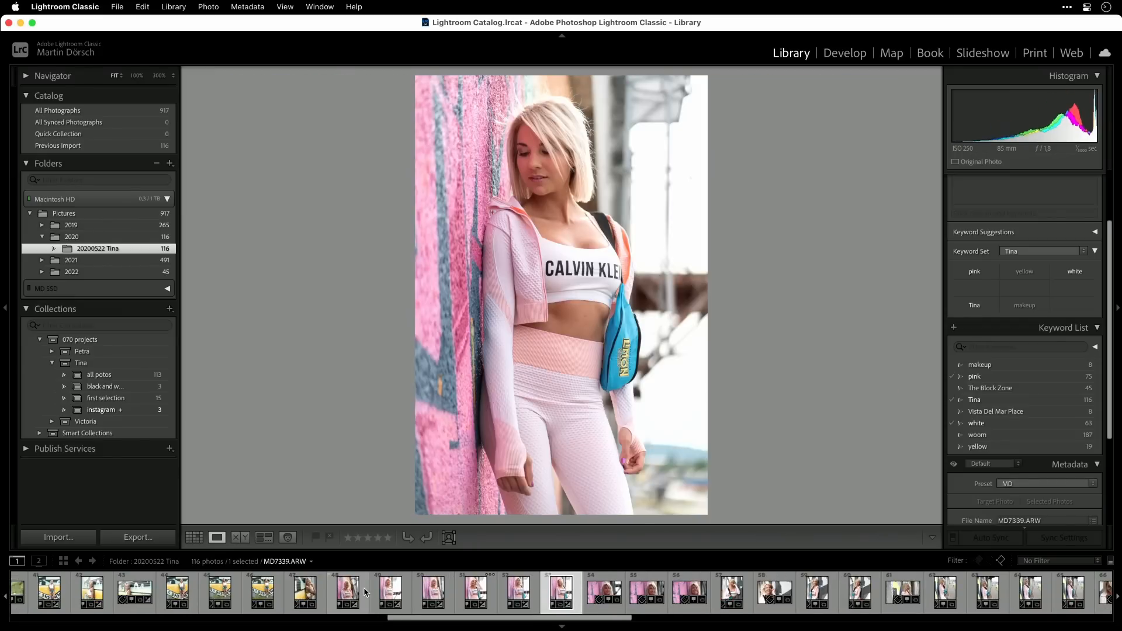
# Add the pink-wall photo MD7338.ARW to the target collection from the Develop module and return to the Library
pyautogui.press('b')
pyautogui.press('d')
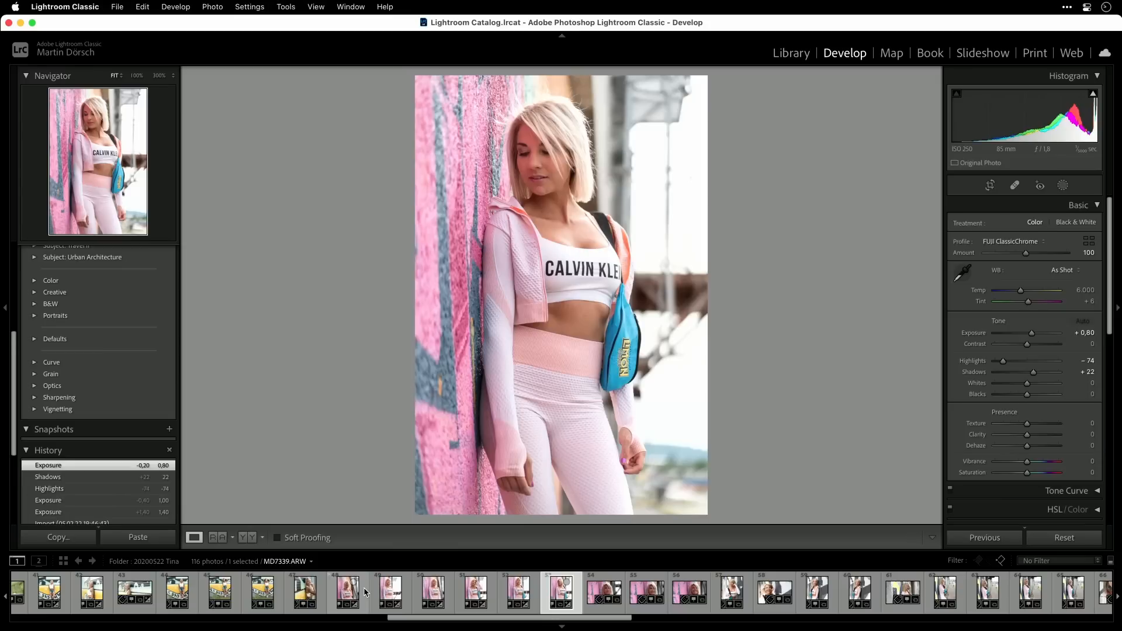
pyautogui.press('Left')
pyautogui.press('Left')
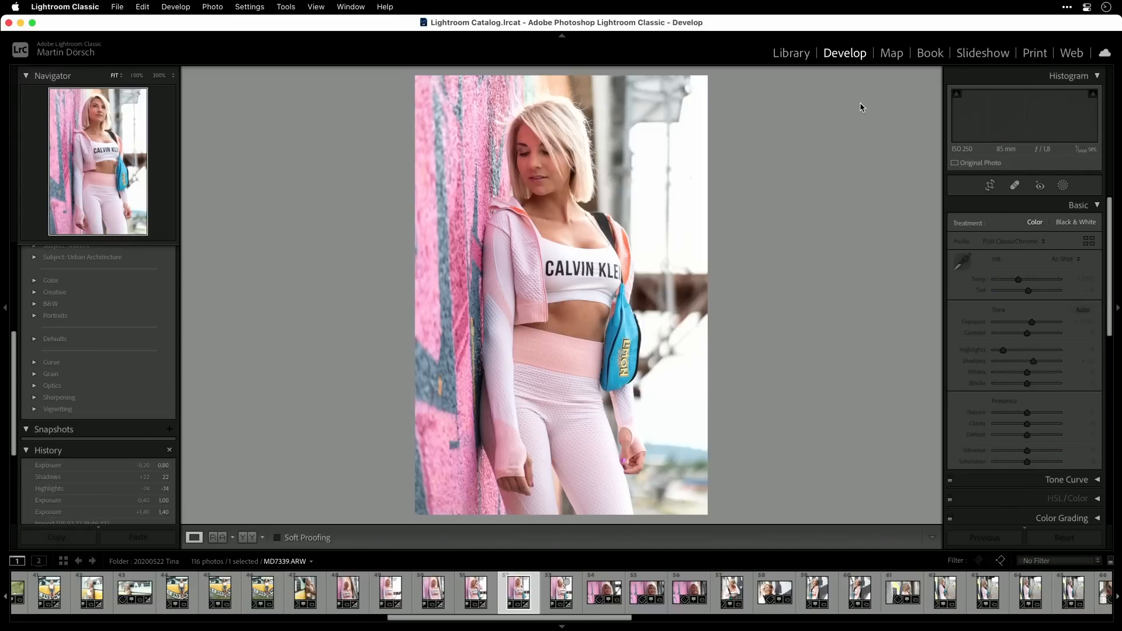
pyautogui.press('Right')
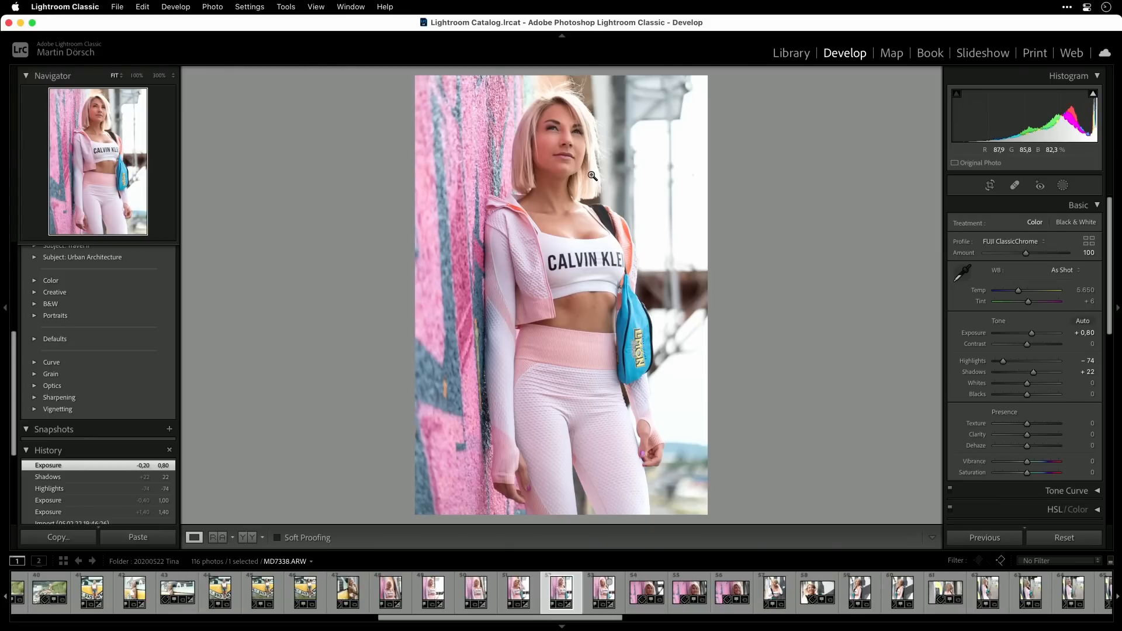
pyautogui.press('b')
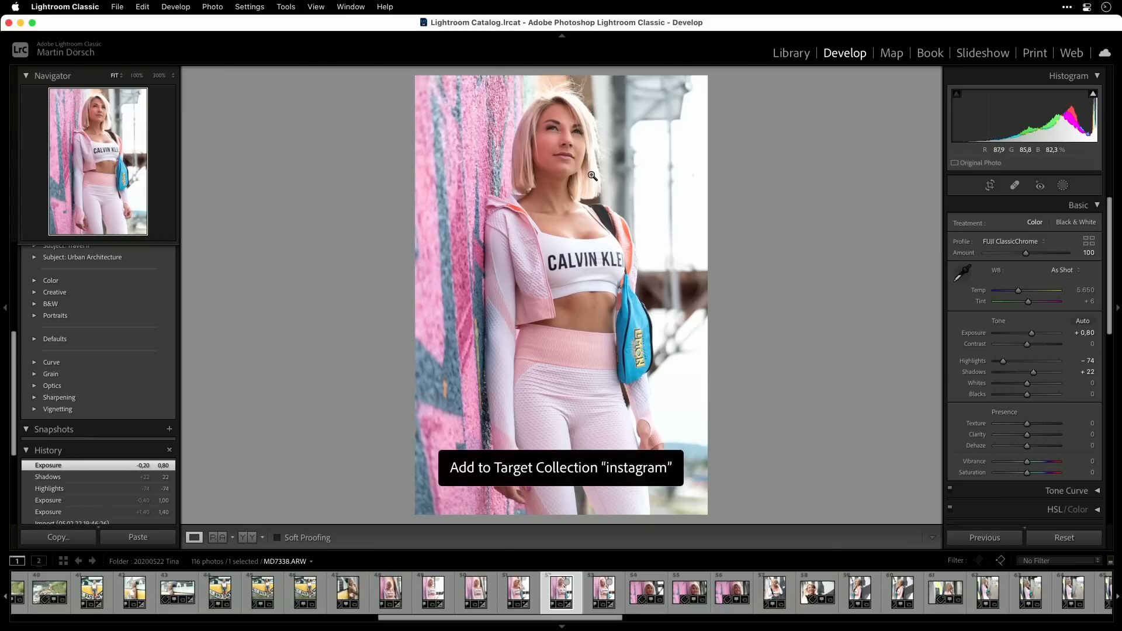
pyautogui.press('Right')
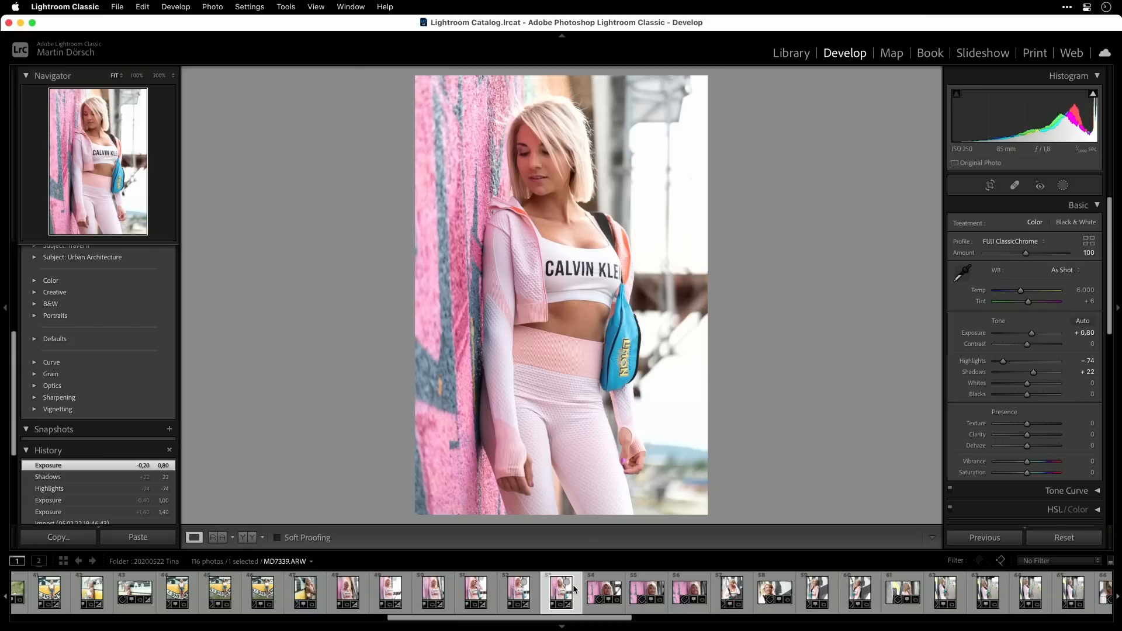
pyautogui.press('b')
pyautogui.click(794, 53)
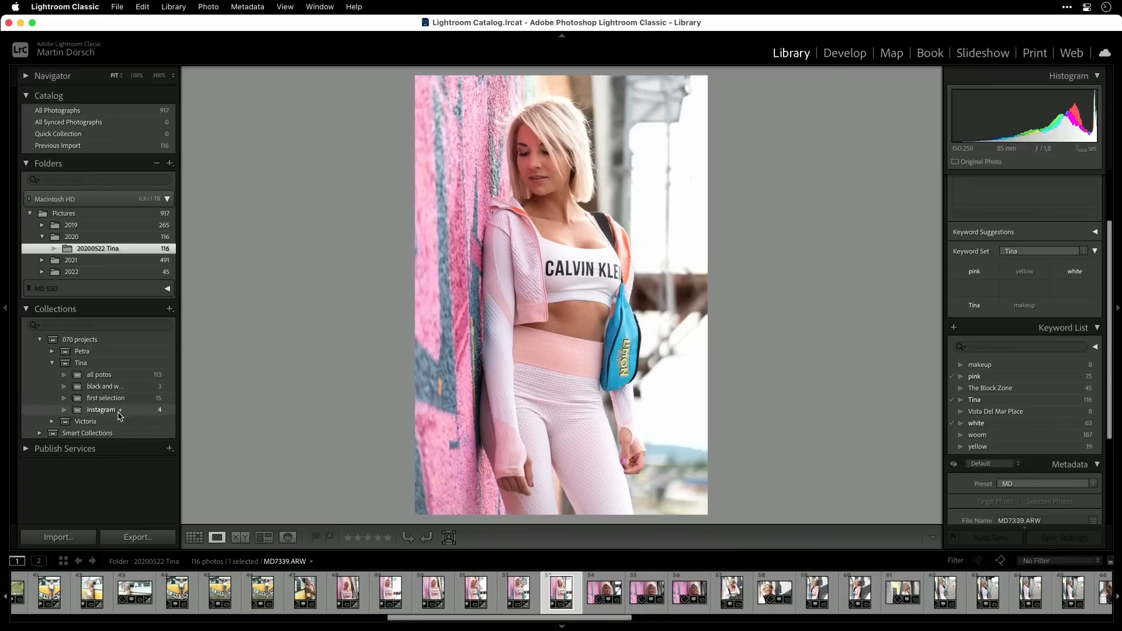
# Make the Quick Collection the target collection again
pyautogui.rightClick(84, 137)
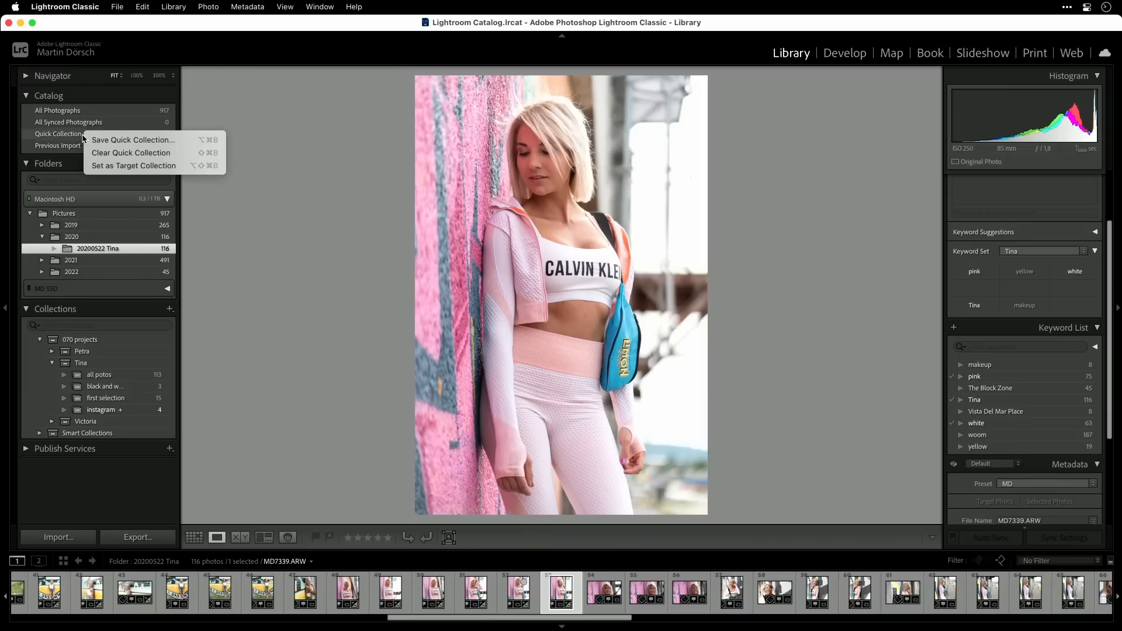
pyautogui.click(216, 166)
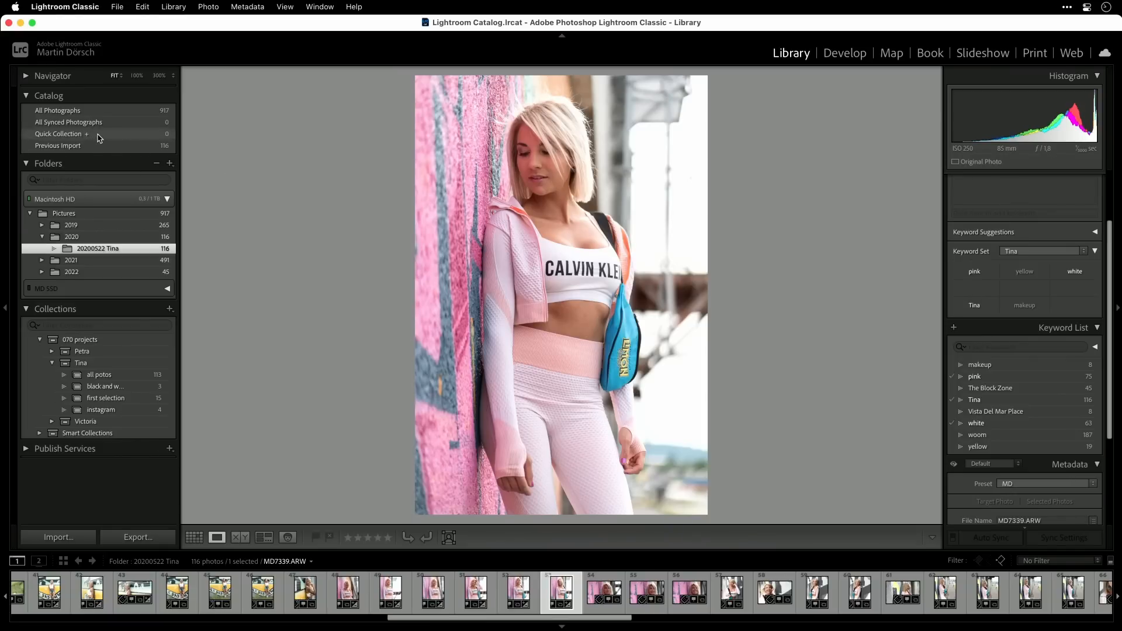
# Create virtual copies of all four photos in the instagram collection
pyautogui.click(138, 413)
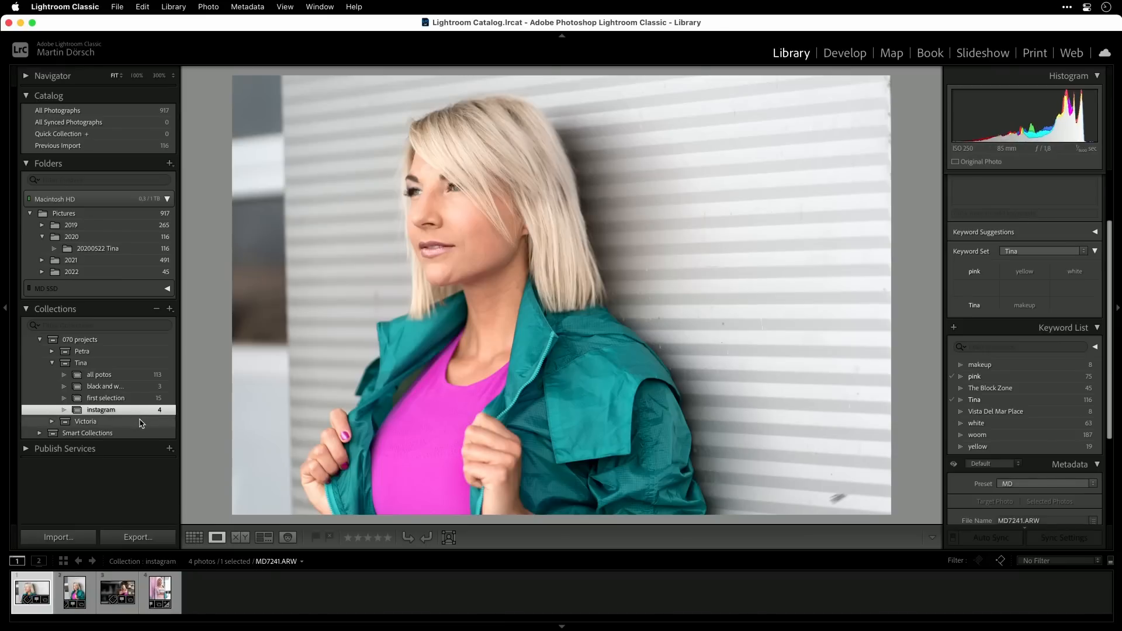
pyautogui.press('g')
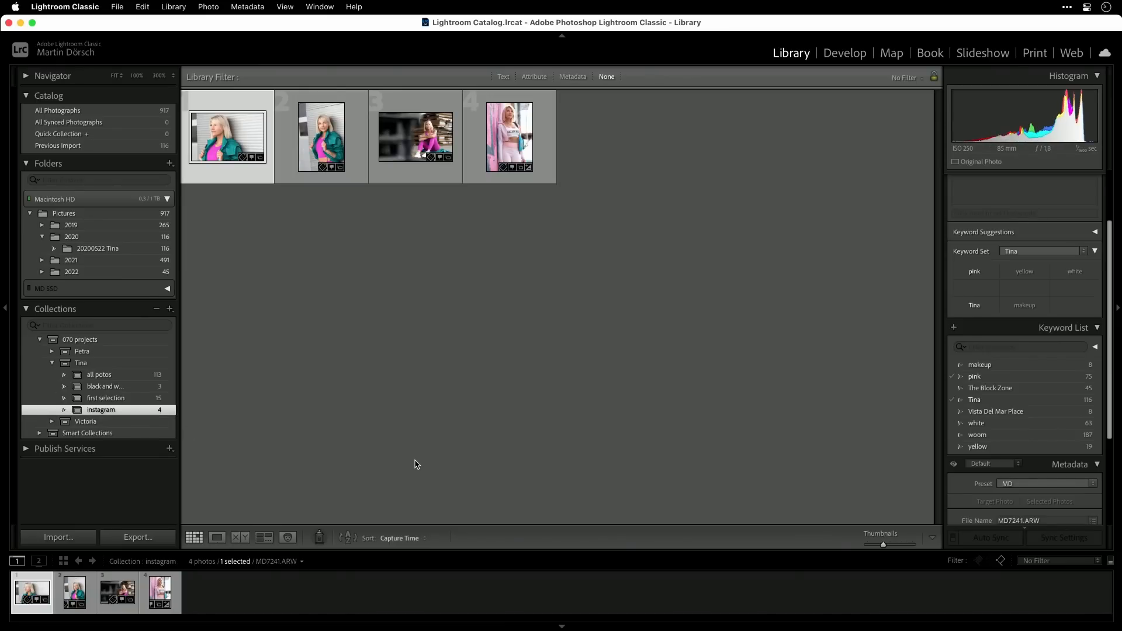
pyautogui.press('super+a')
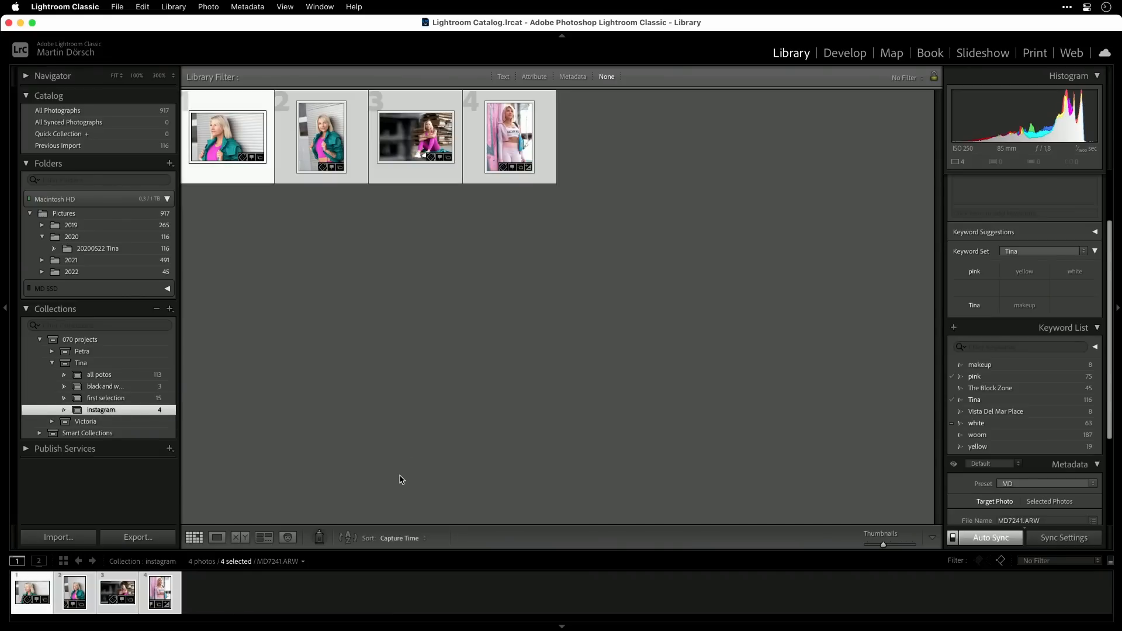
pyautogui.rightClick(429, 128)
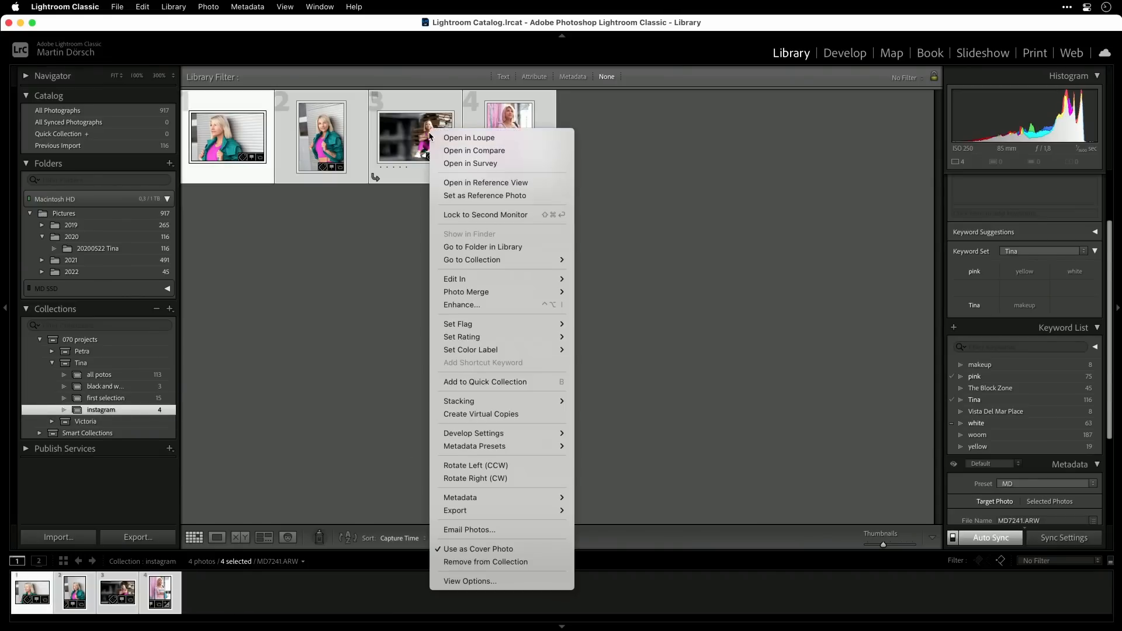
pyautogui.click(506, 414)
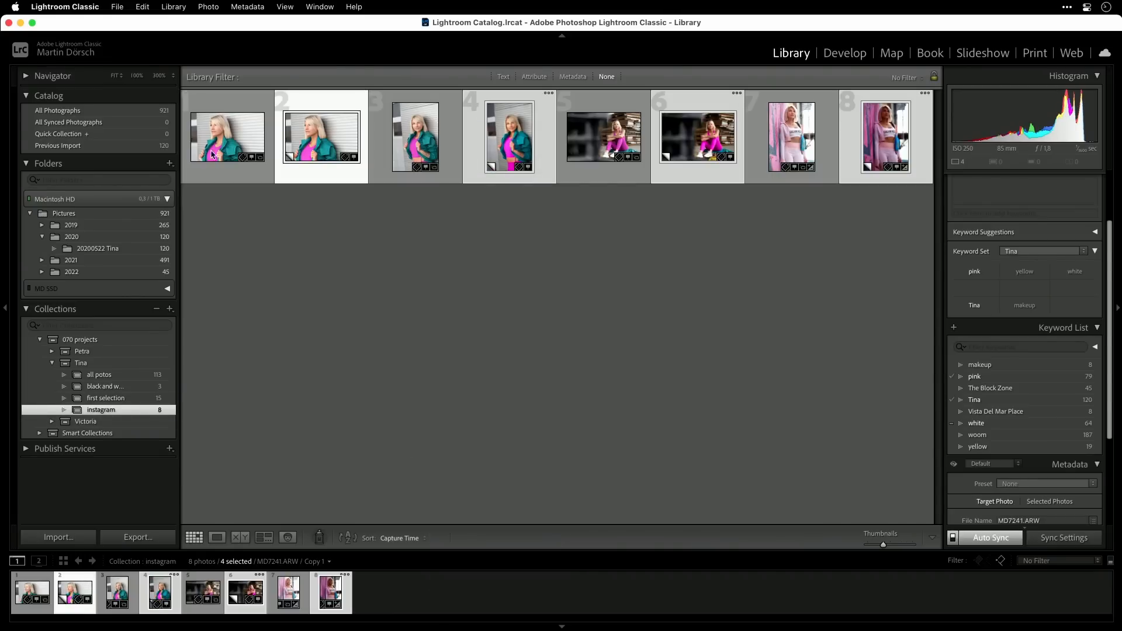
# Invert the selection to the four original photos and remove them from the instagram collection, keeping only the virtual copies
pyautogui.click(142, 6)
pyautogui.click(181, 139)
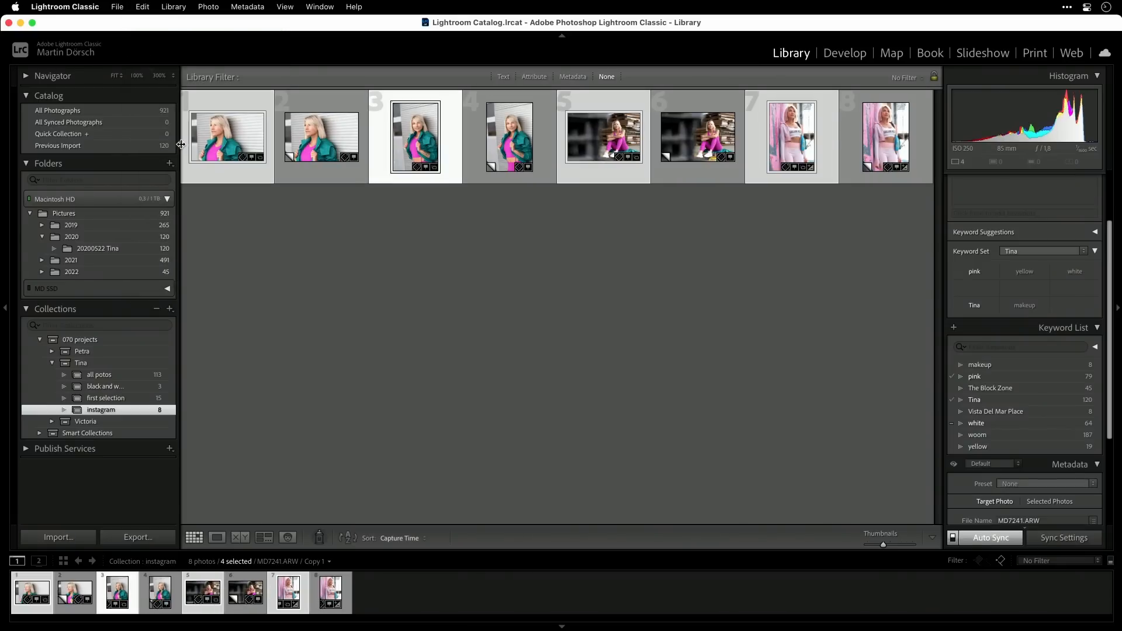
pyautogui.press('Delete')
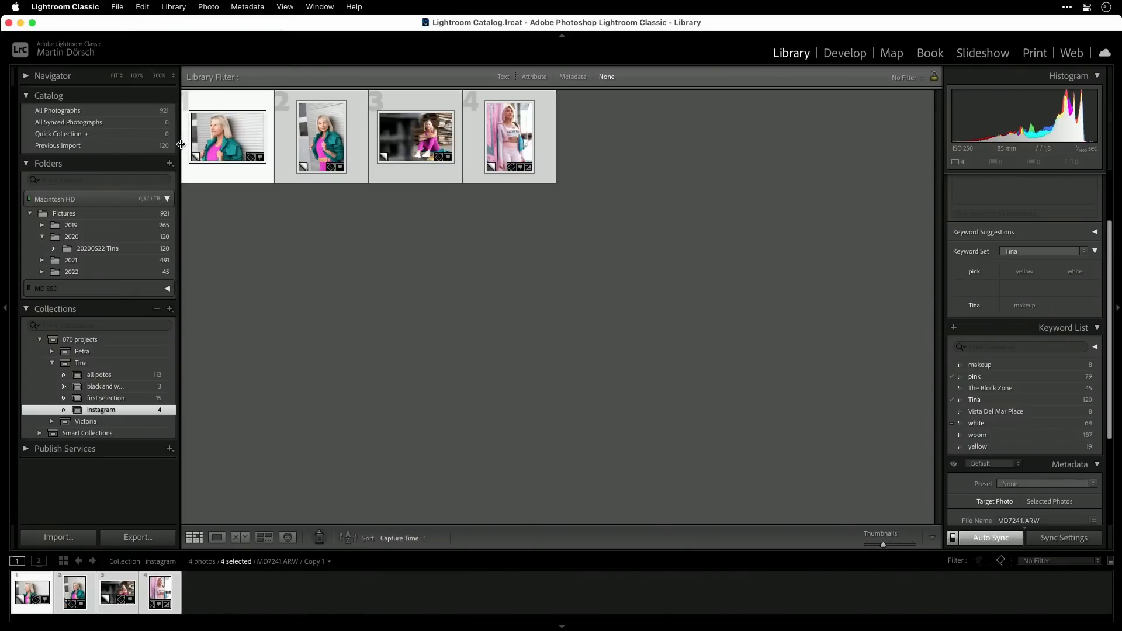
# Crop all four virtual copies together to a 1 x 1 aspect ratio
pyautogui.press('r')
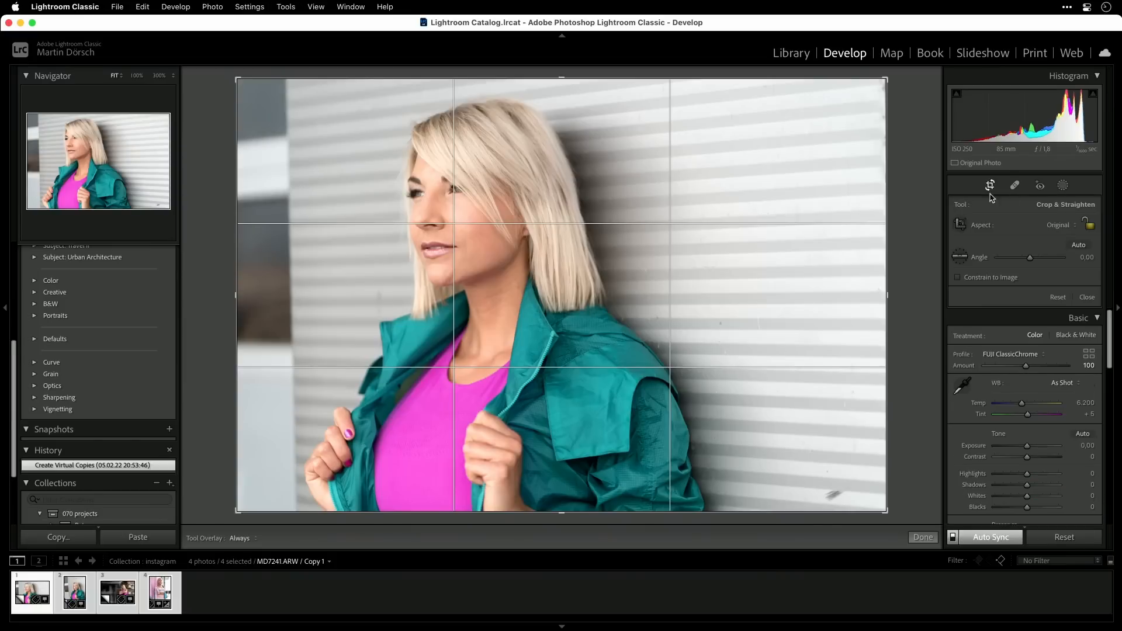
pyautogui.click(1060, 226)
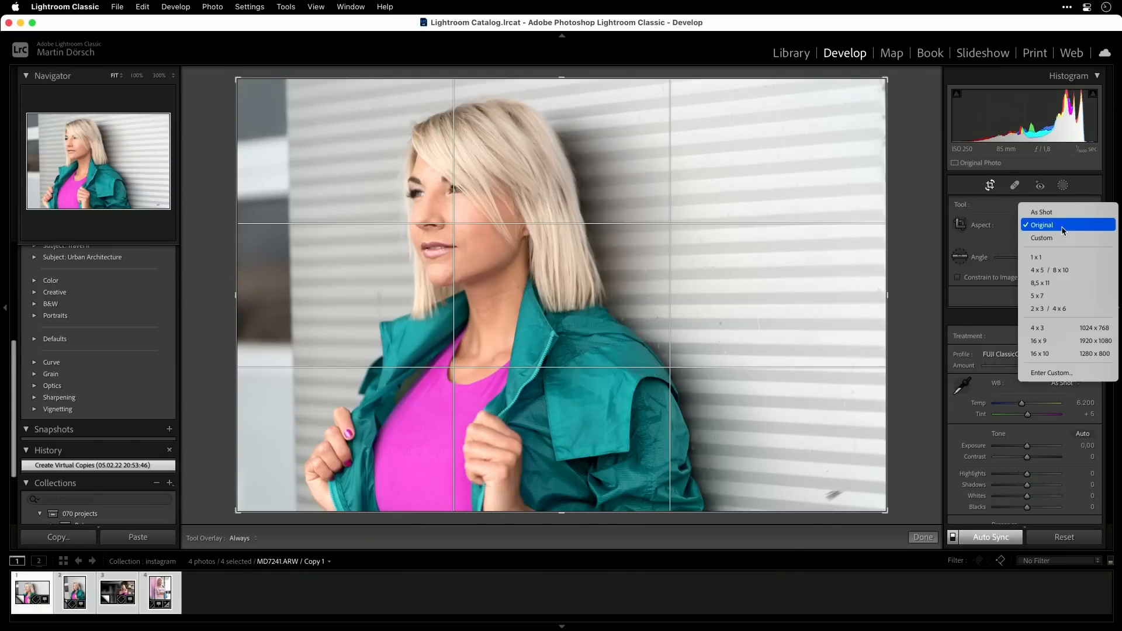
pyautogui.click(1054, 258)
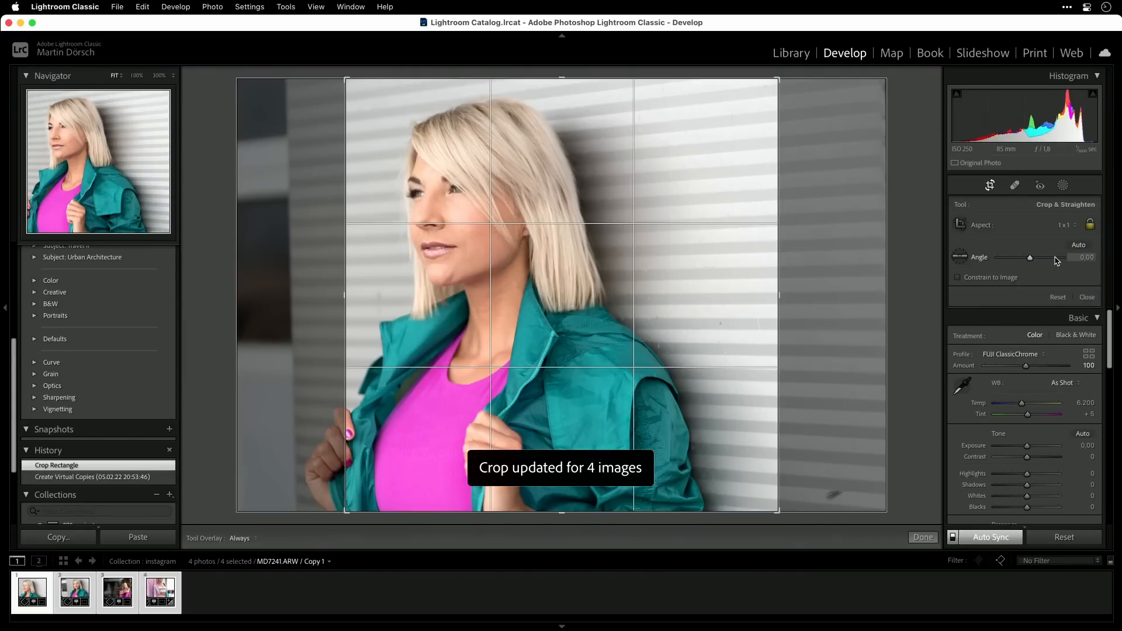
# Reposition the square crops of the two teal-jacket portraits one at a time so the woman is well framed, starting with MD7241.ARW
pyautogui.click(43, 581)
pyautogui.moveTo(540, 408); pyautogui.dragTo(584, 406)
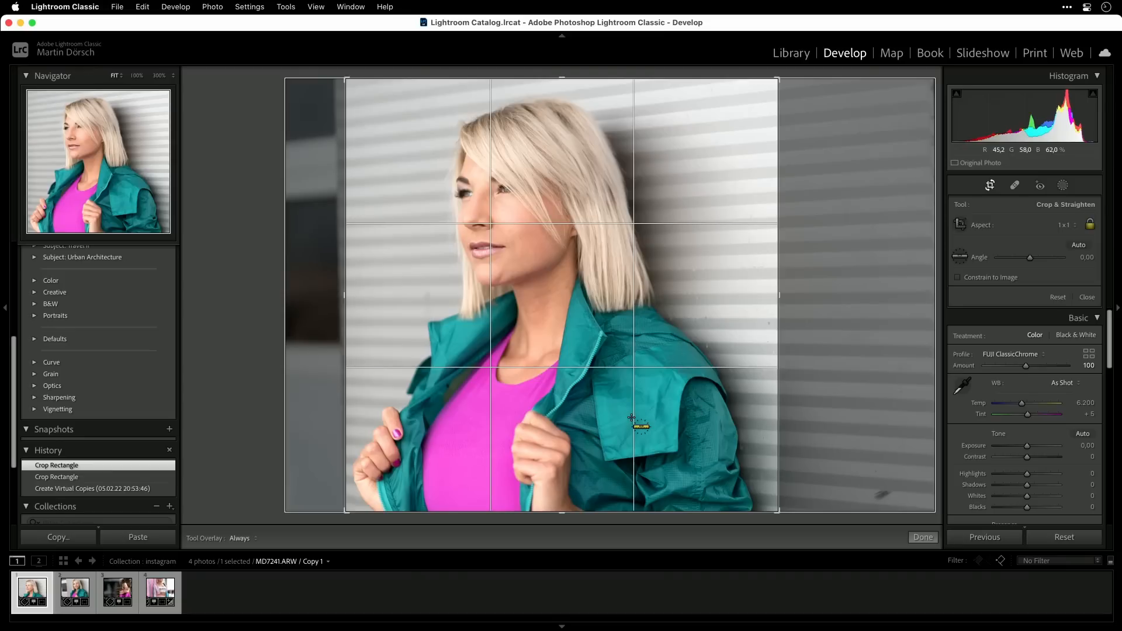
pyautogui.press('Right')
pyautogui.moveTo(671, 249); pyautogui.dragTo(672, 260)
pyautogui.moveTo(424, 424); pyautogui.dragTo(450, 413)
pyautogui.moveTo(594, 372); pyautogui.dragTo(606, 368)
# Reposition the square crops of MD7254.ARW and MD7338.ARW, centring the seated woman more and framing the pink-wall portrait's upper body, and finish cropping
pyautogui.press('super+Right')
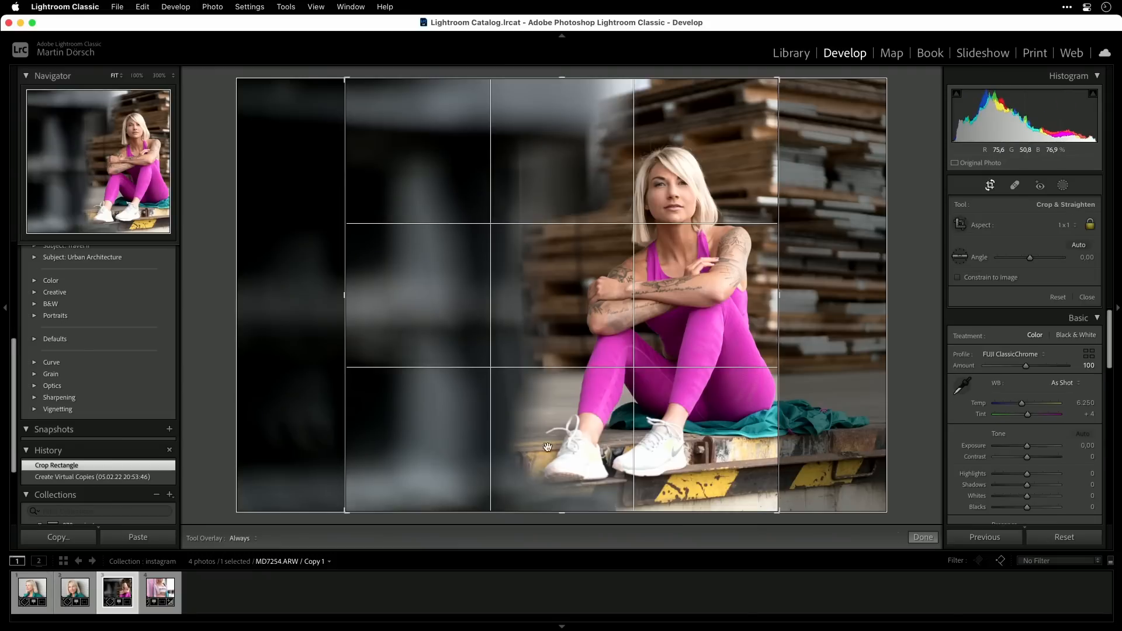
pyautogui.moveTo(509, 445)
pyautogui.mouseDown()
pyautogui.moveTo(526, 444)
pyautogui.moveTo(500, 450)
pyautogui.moveTo(513, 454)
pyautogui.mouseUp()
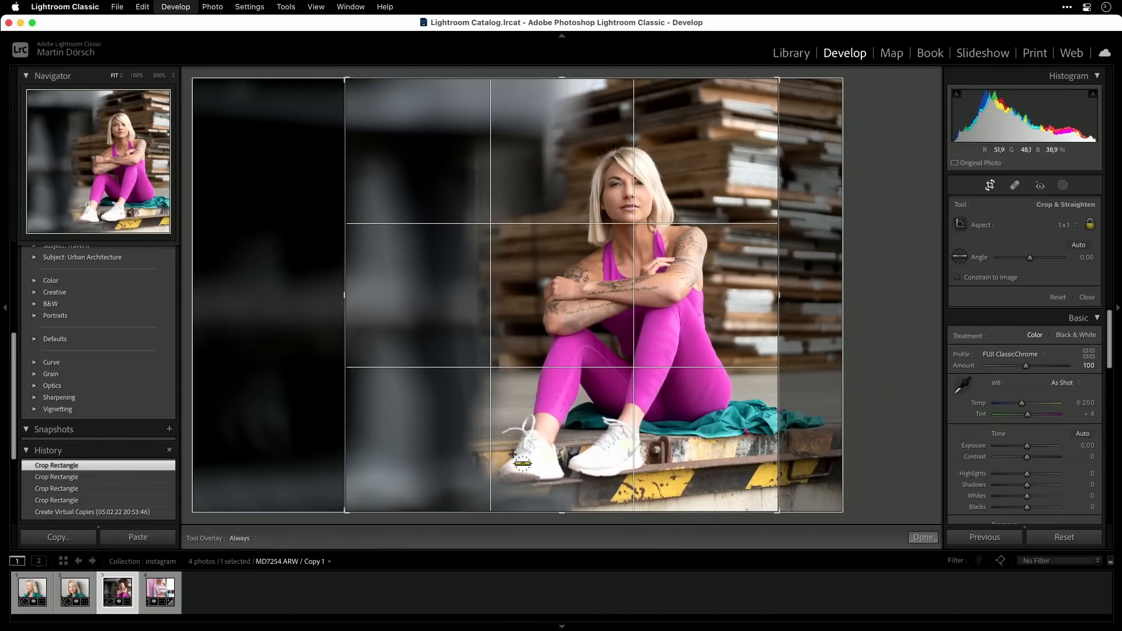
pyautogui.press('super+Right')
pyautogui.moveTo(662, 214); pyautogui.dragTo(664, 274)
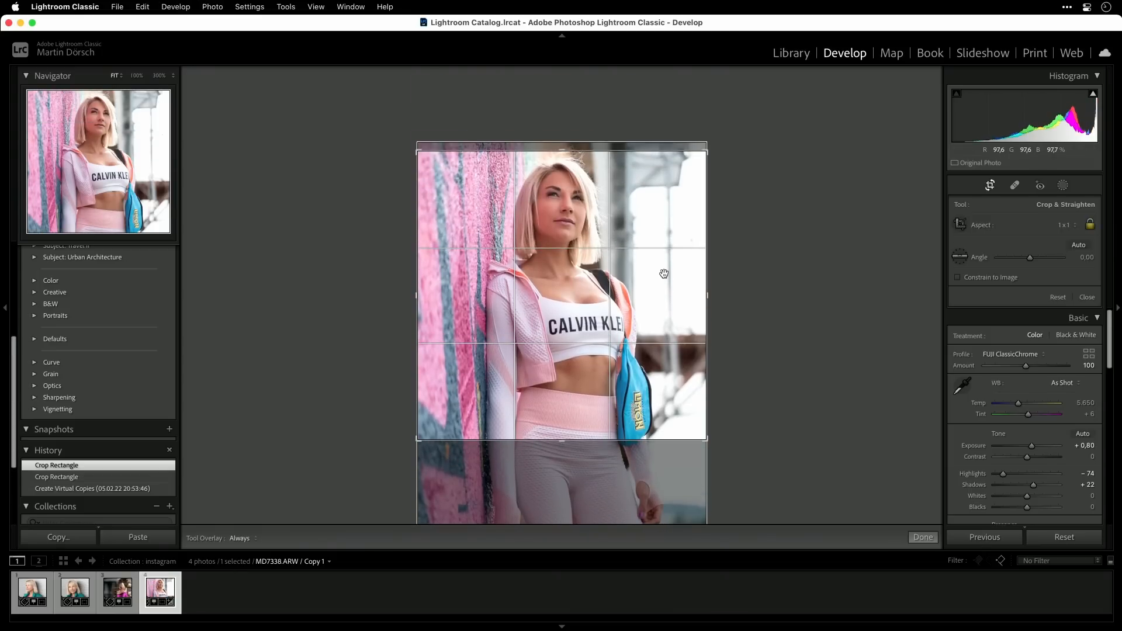
pyautogui.press('Return')
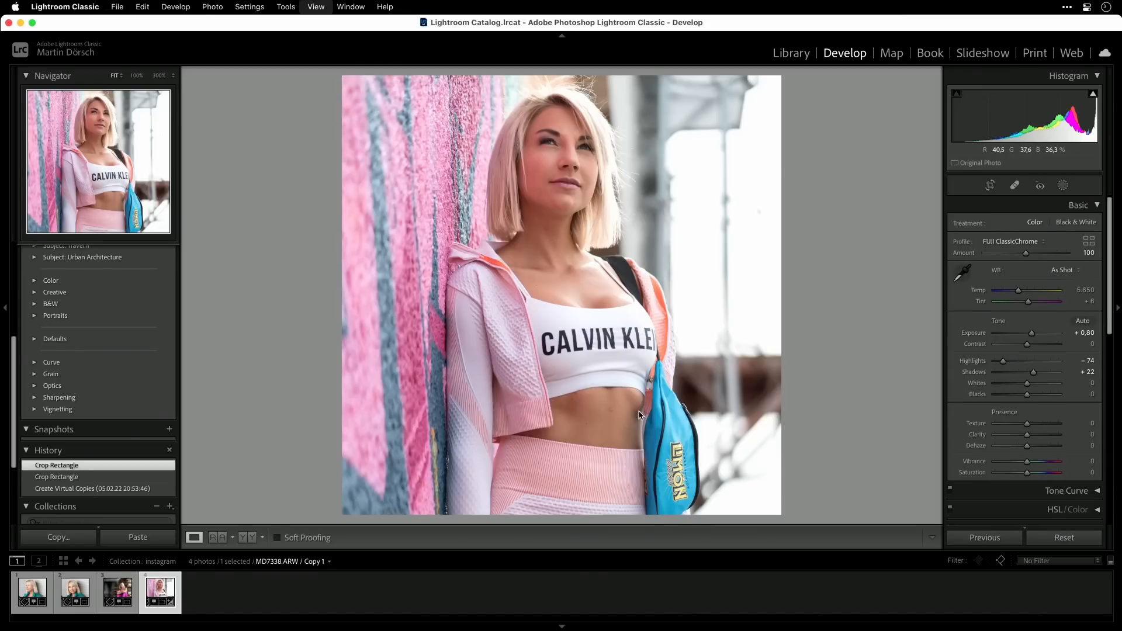
# Select all four cropped copies in the Library and compare them side by side in Survey view
pyautogui.press('g')
pyautogui.press('super+a')
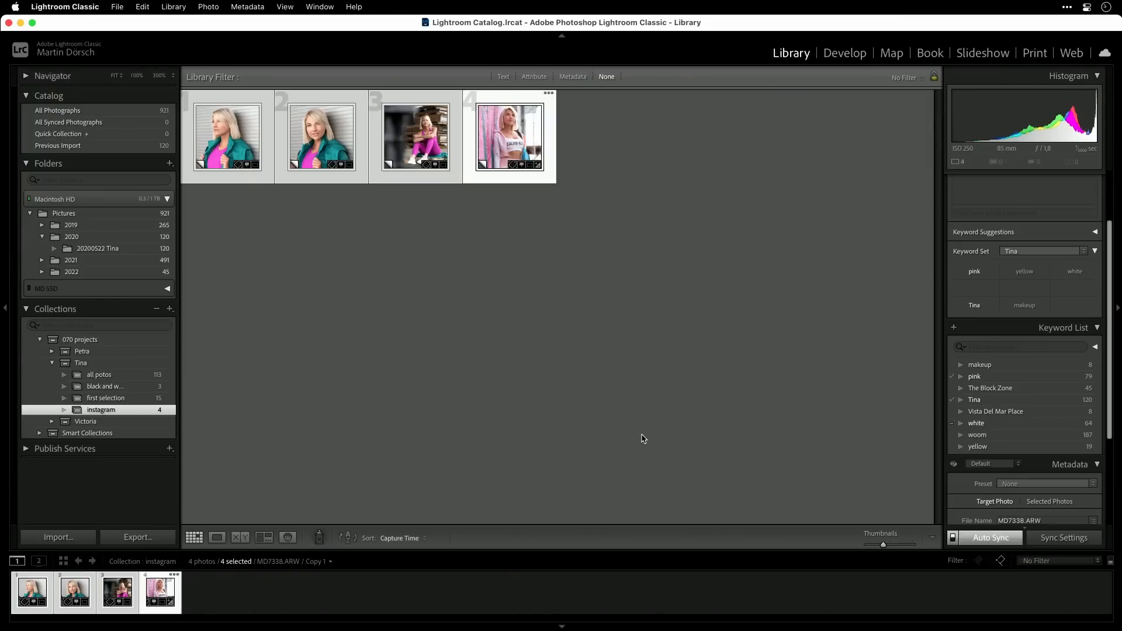
pyautogui.press('n')
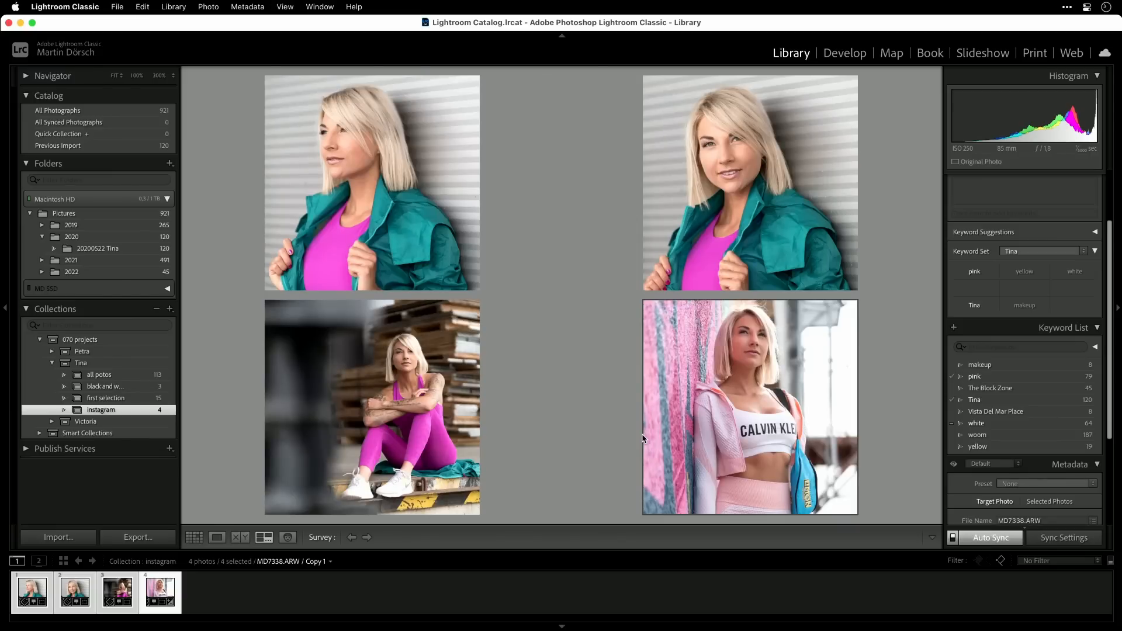